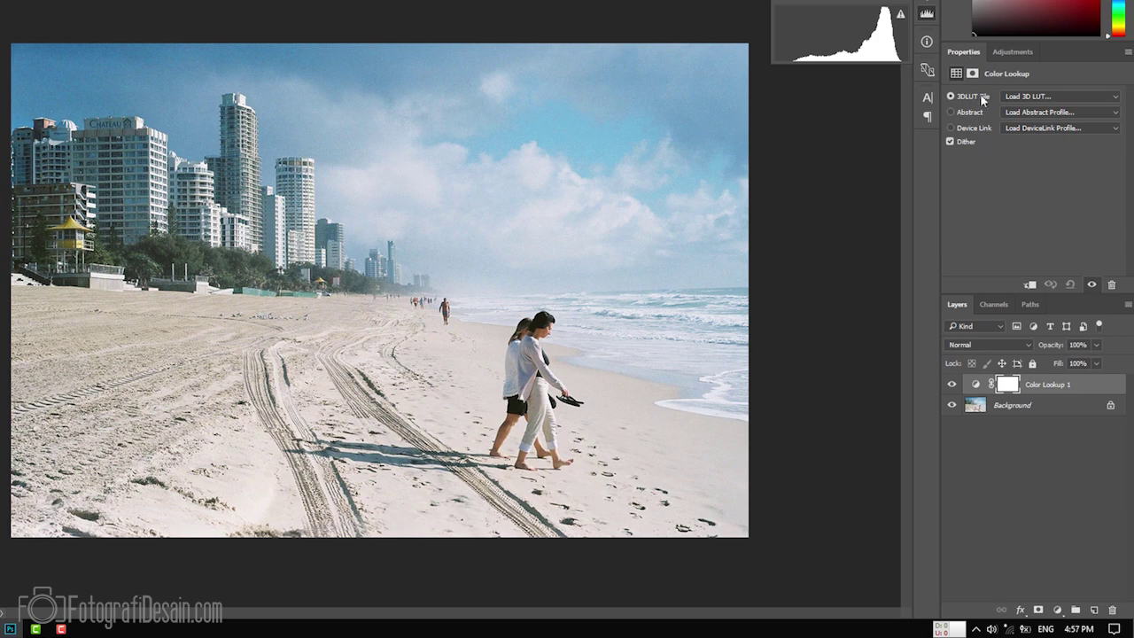
Step: Load the Teal Orange2.cube file as the 3D LUT of the Color Lookup layer
left_click(1028, 99)
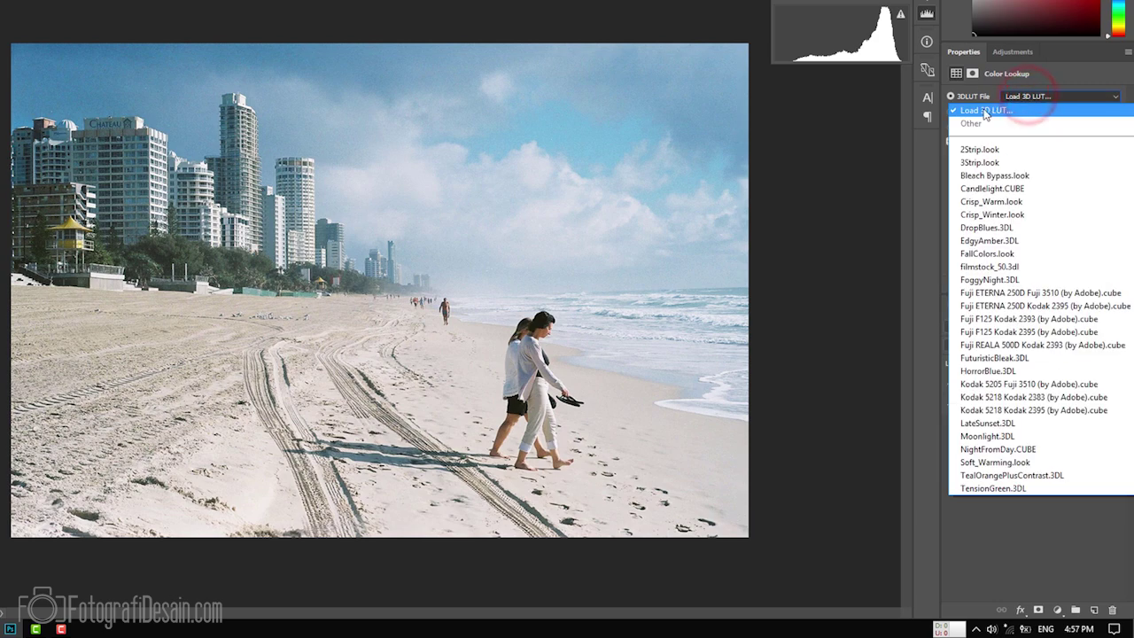
left_click(987, 112)
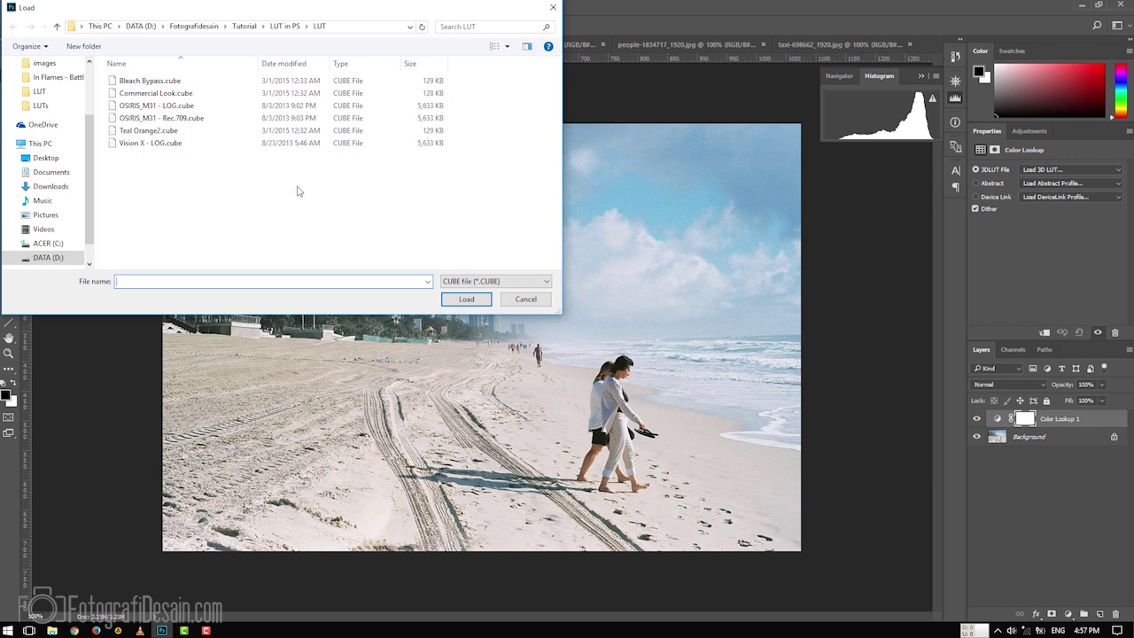
left_click(172, 133)
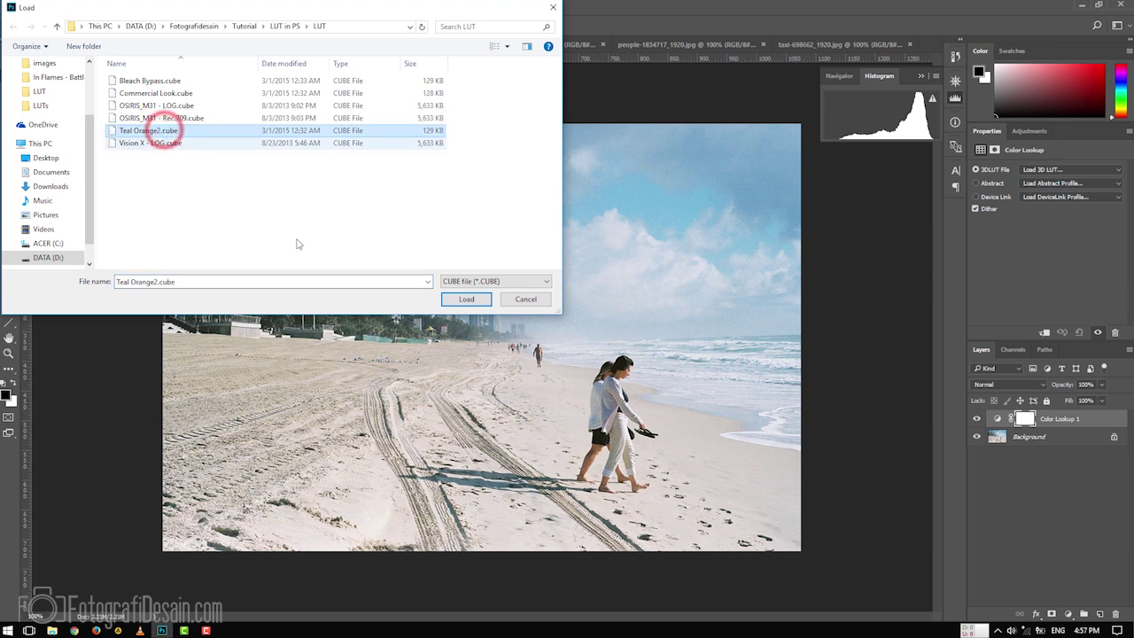
left_click(467, 300)
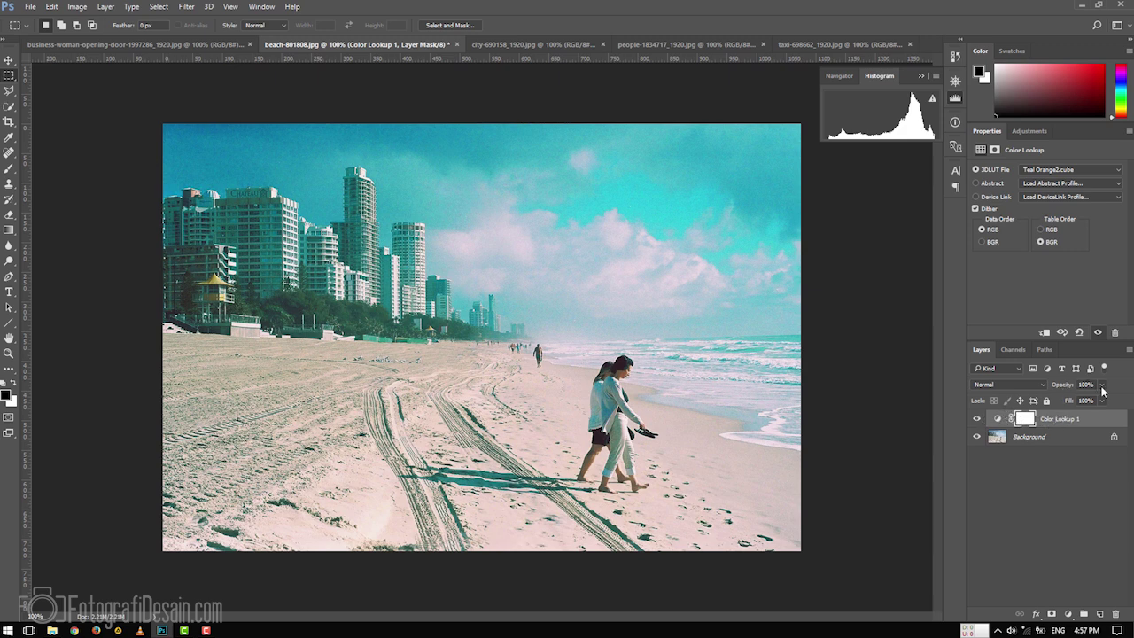
Step: Try the Lighten, Multiply and Overlay blend modes on the Color Lookup layer, and return it to Normal
mouse_move(1103, 385)
left_mouse_down()
mouse_move(1069, 402)
mouse_move(1124, 377)
left_mouse_up()
left_click(1042, 388)
left_click(1007, 461)
left_click(1015, 384)
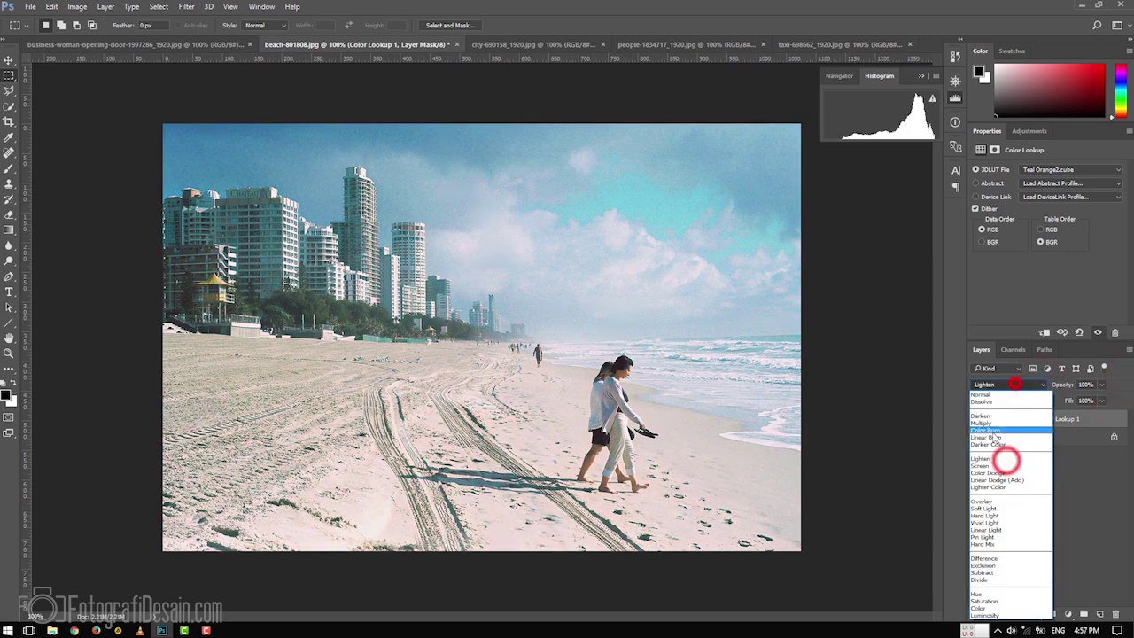
left_click(988, 423)
left_click(1014, 384)
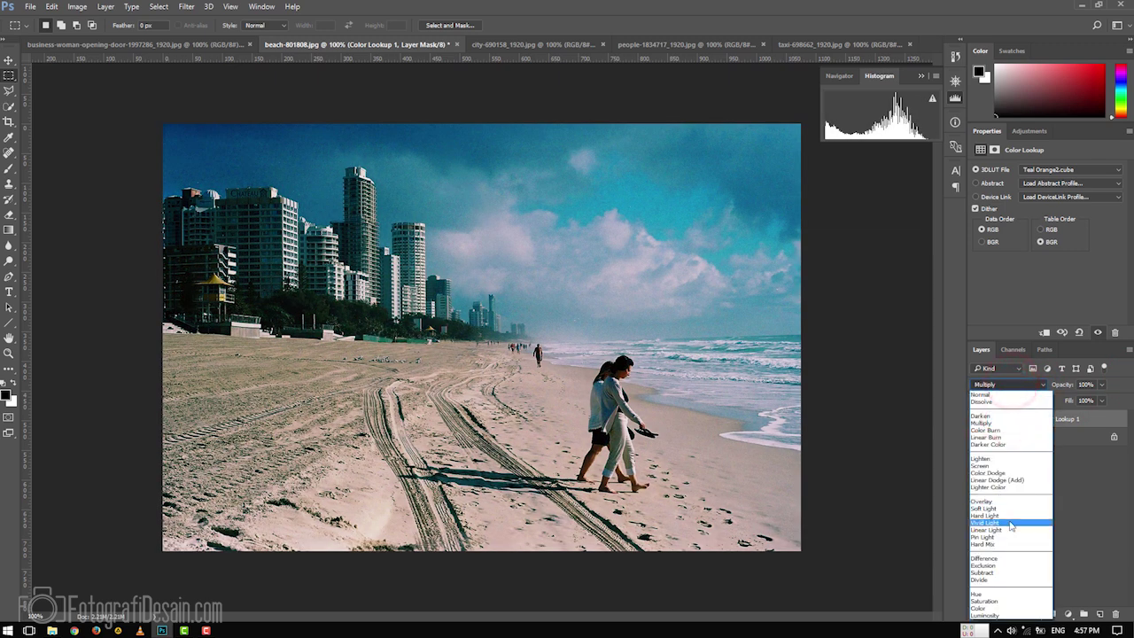
left_click(1005, 502)
left_click(1005, 383)
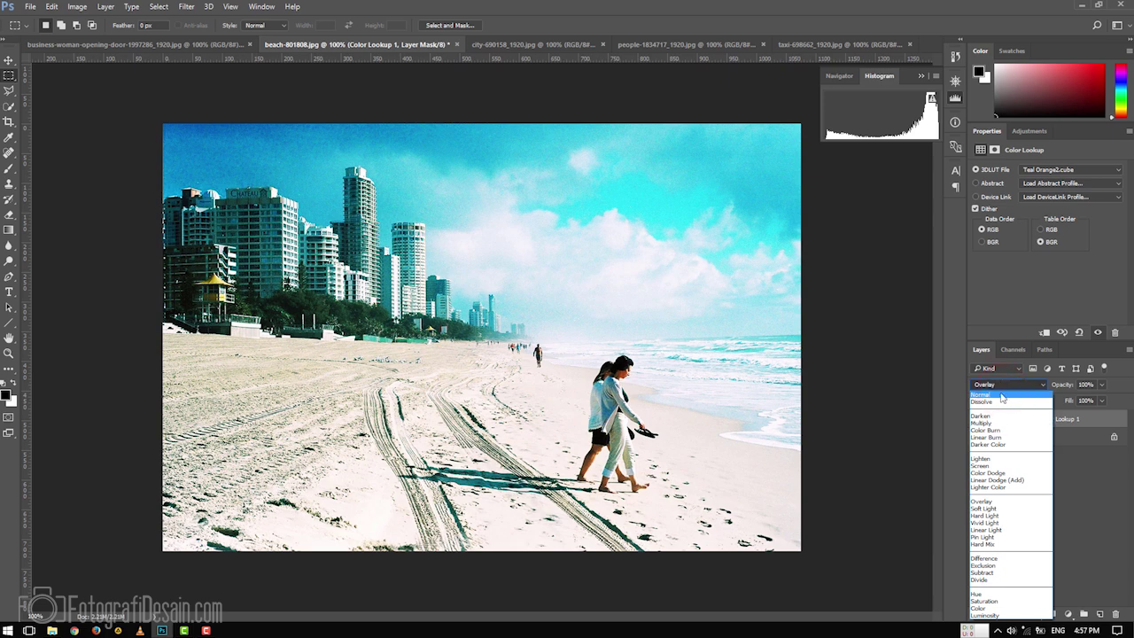
left_click(1002, 395)
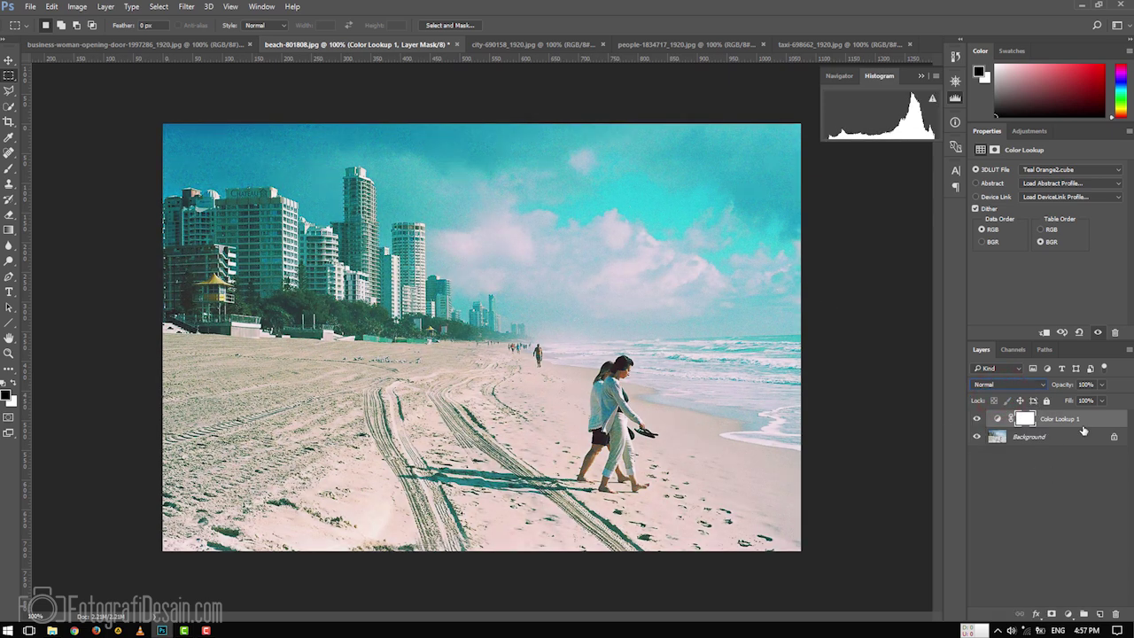
Step: Load OSIRIS_M31 - Rec.709.cube as the Color Lookup layer's 3D LUT and compare the beach photo with and without it
left_click(997, 419)
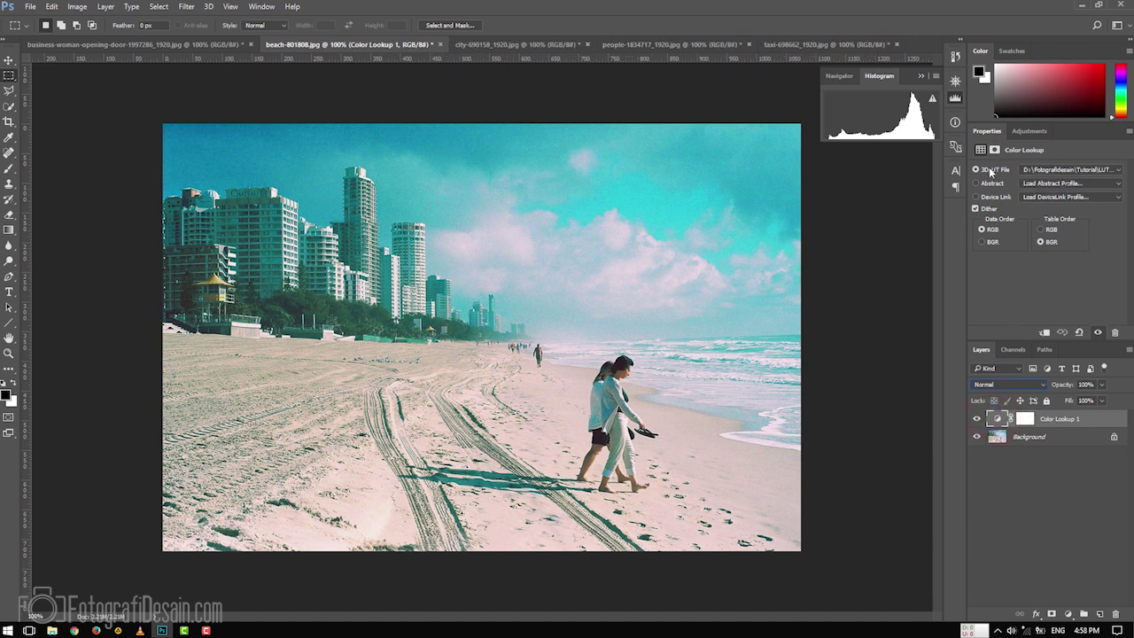
left_click(1051, 169)
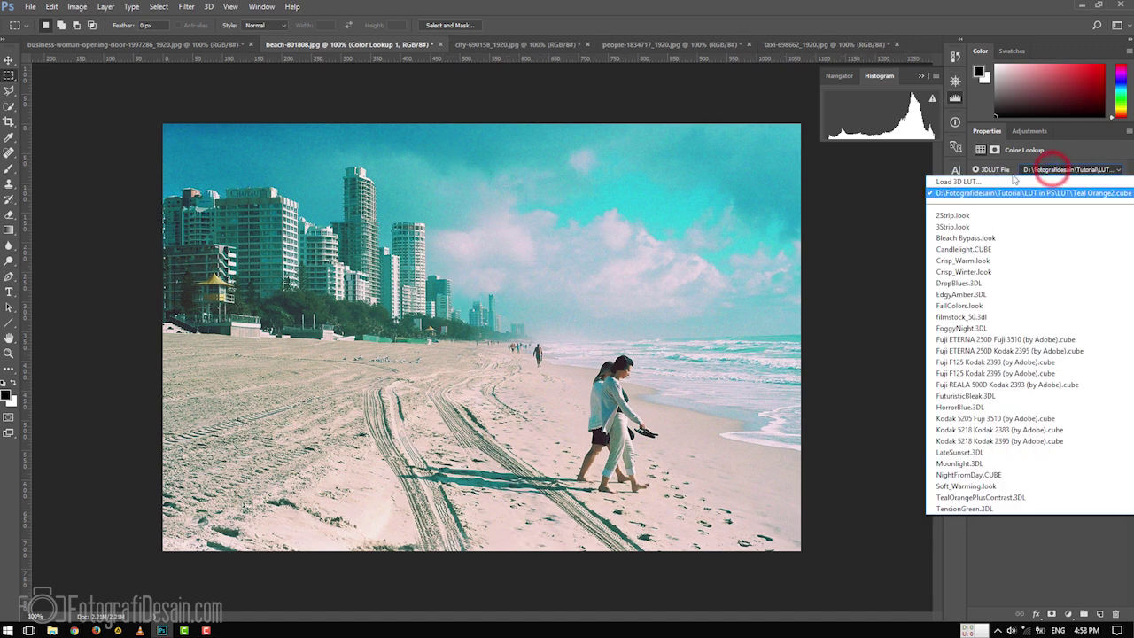
left_click(962, 182)
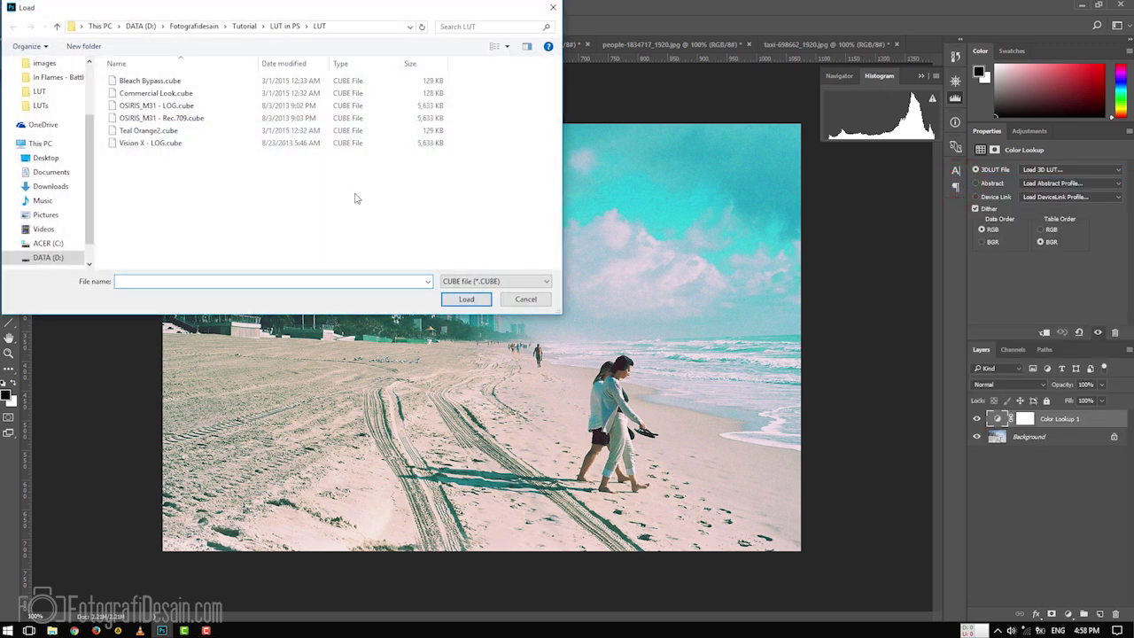
left_click(169, 118)
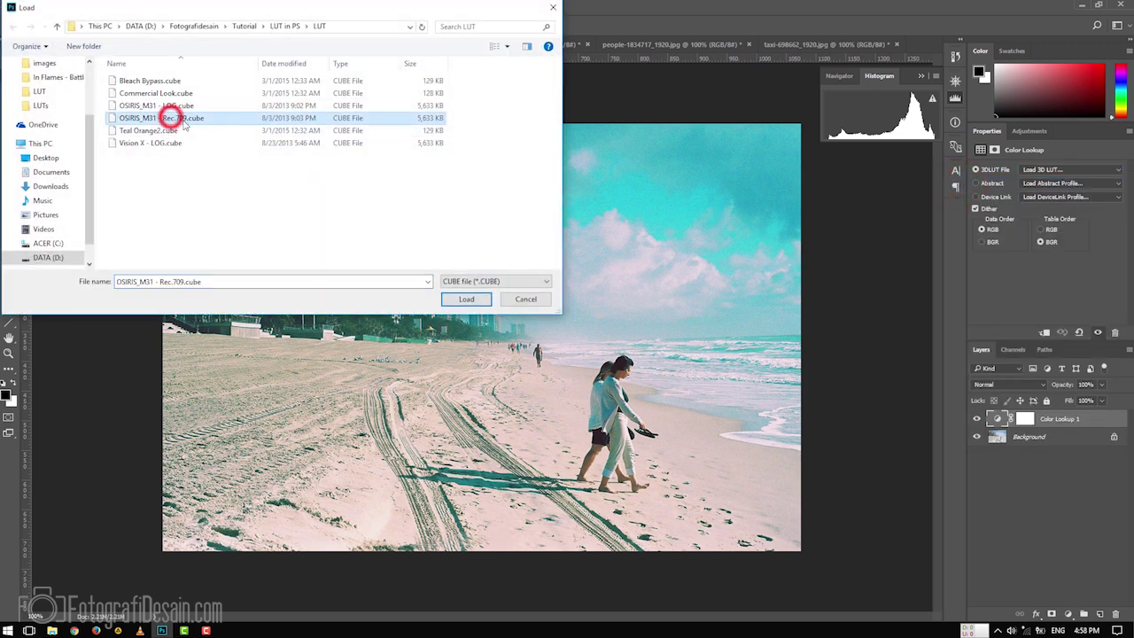
left_click(466, 299)
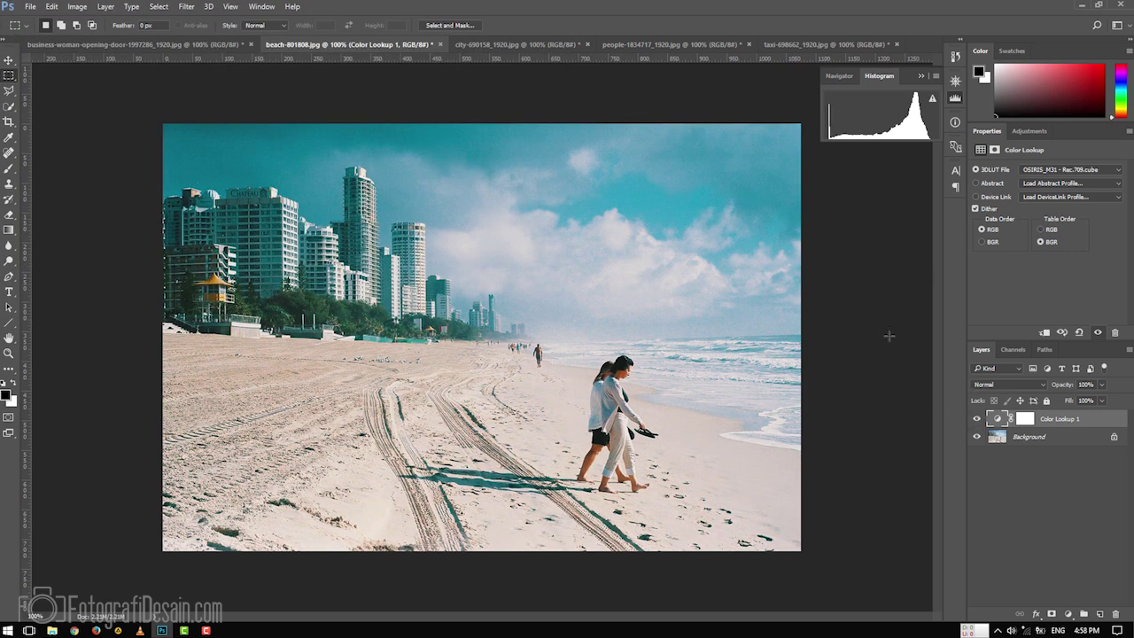
left_click(977, 420)
left_click(977, 419)
Step: Add a Curves adjustment layer to people-1834717_1920.jpg and set its blend mode to Luminosity
left_click(632, 46)
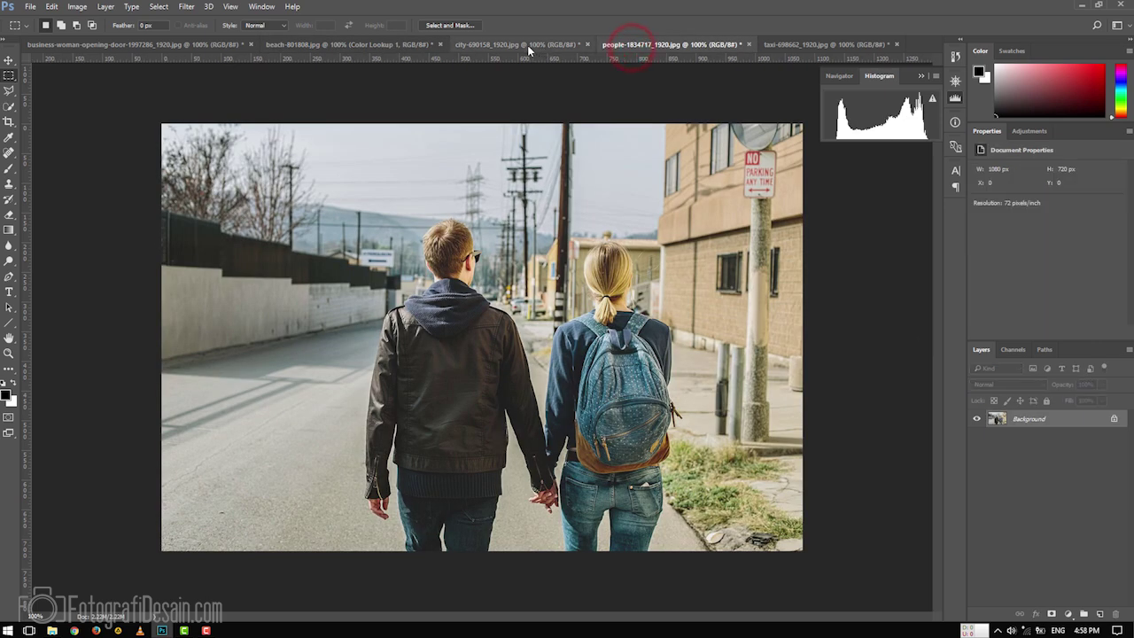
left_click(1071, 470)
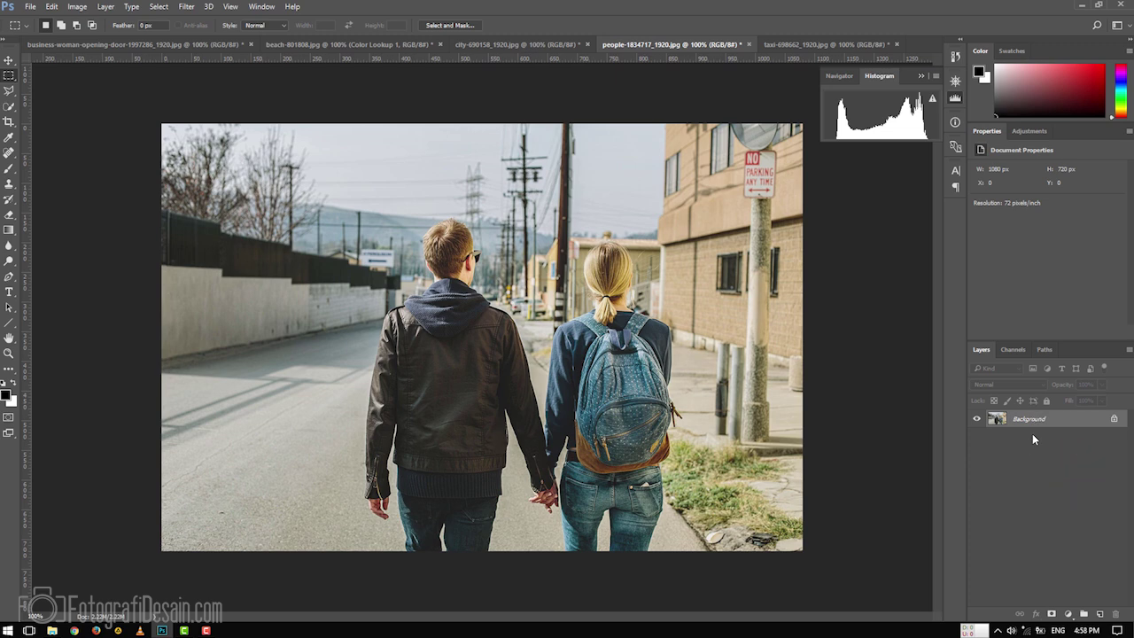
left_click(1069, 613)
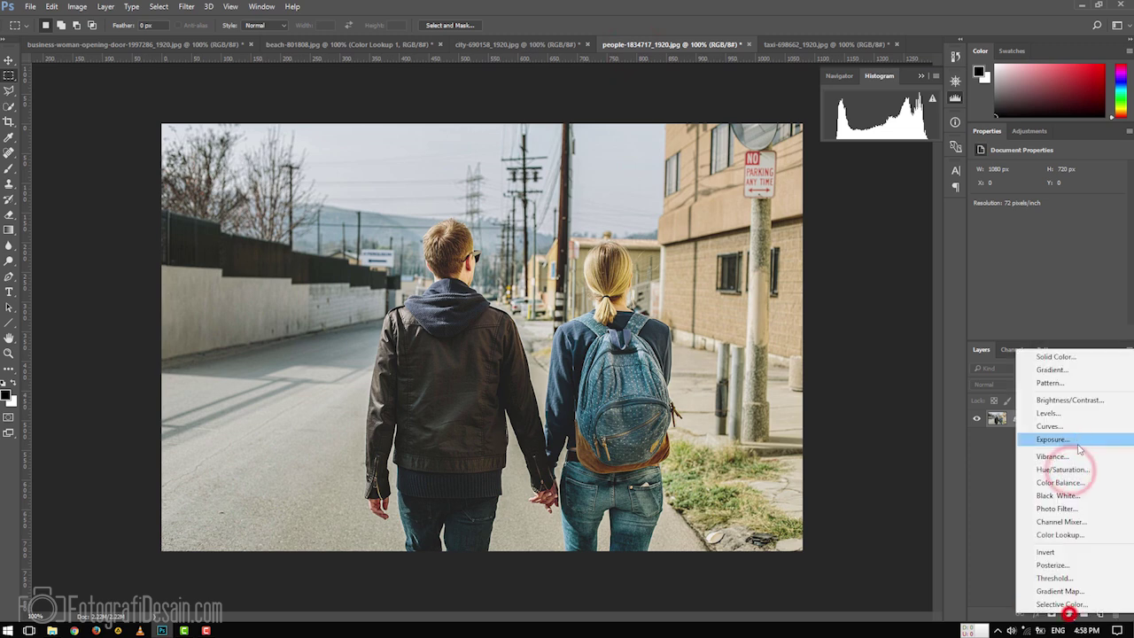
left_click(1077, 433)
left_click(1025, 383)
left_click(986, 615)
Step: Shape the RGB curve by raising the black point, lifting the highlights and pulling the shadows down into an S-curve
left_click_drag(999, 314, 999, 297)
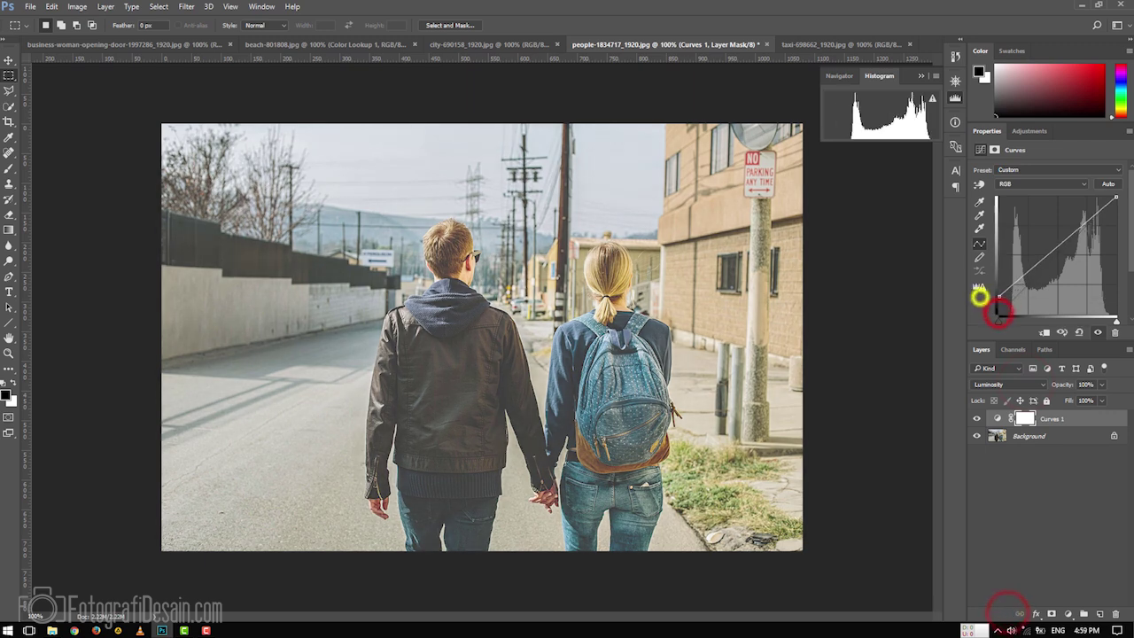
left_click_drag(1088, 224, 1085, 217)
left_click_drag(1026, 271, 1033, 281)
Step: Add a Color Balance adjustment layer and shift its midtones slightly toward red and yellow
left_click(1069, 613)
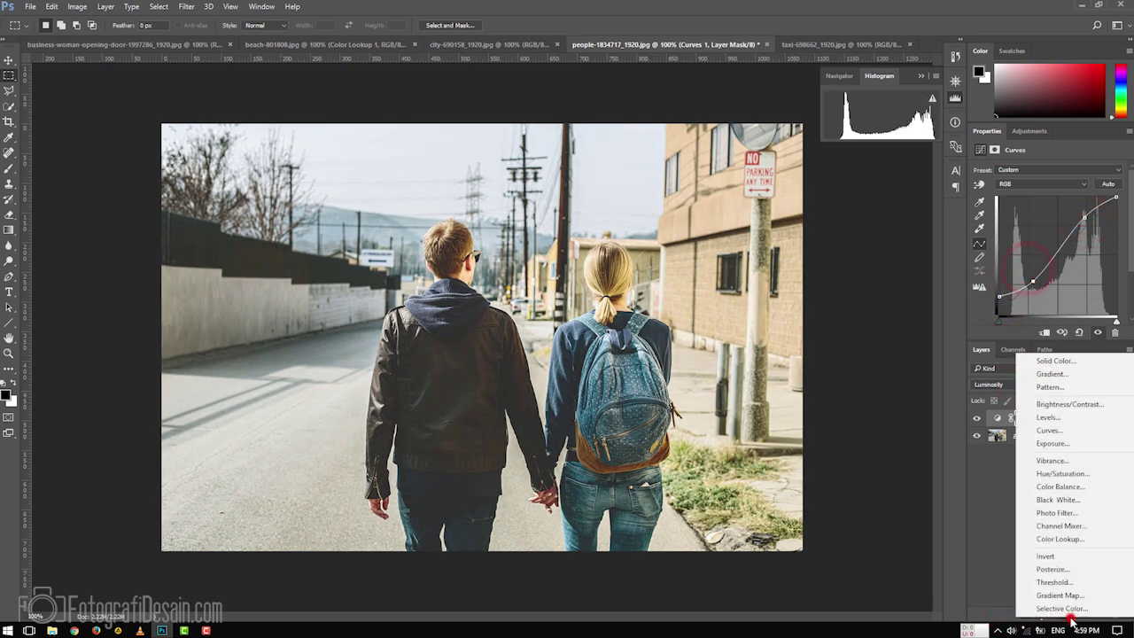
left_click(1070, 486)
left_click_drag(1032, 194, 1044, 194)
left_click_drag(1031, 234, 1026, 240)
Step: Set the Color Balance highlights to Cyan/Red -31 and Magenta/Green -12, and compare the graded photo with the original
left_click(1028, 169)
left_click(1019, 182)
left_click_drag(1031, 194, 1026, 217)
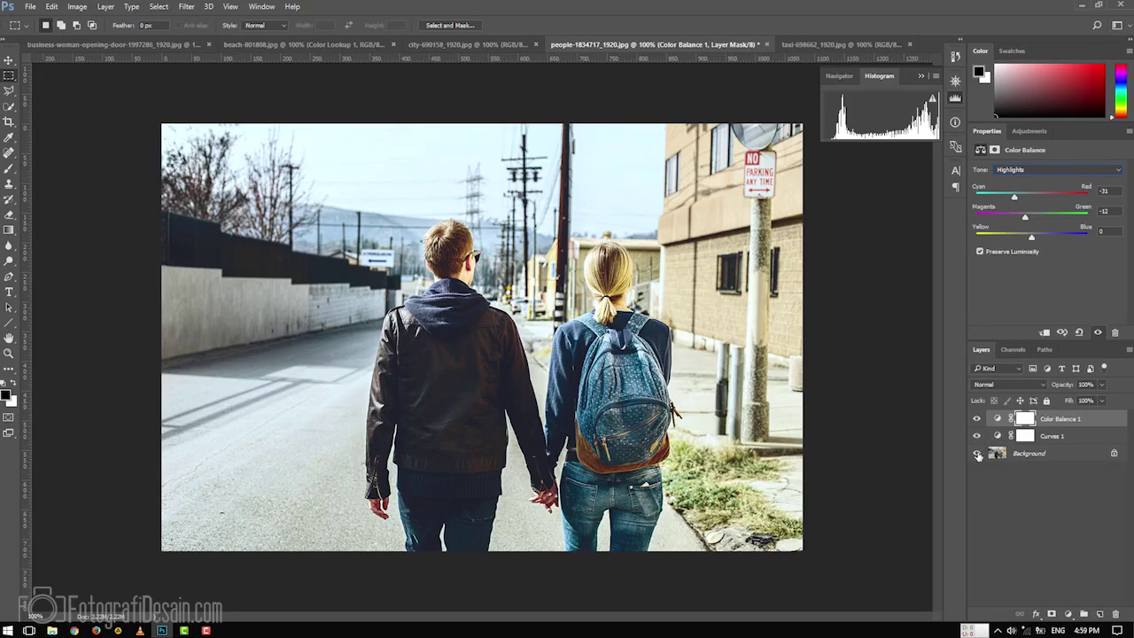
left_click(977, 455, "alt")
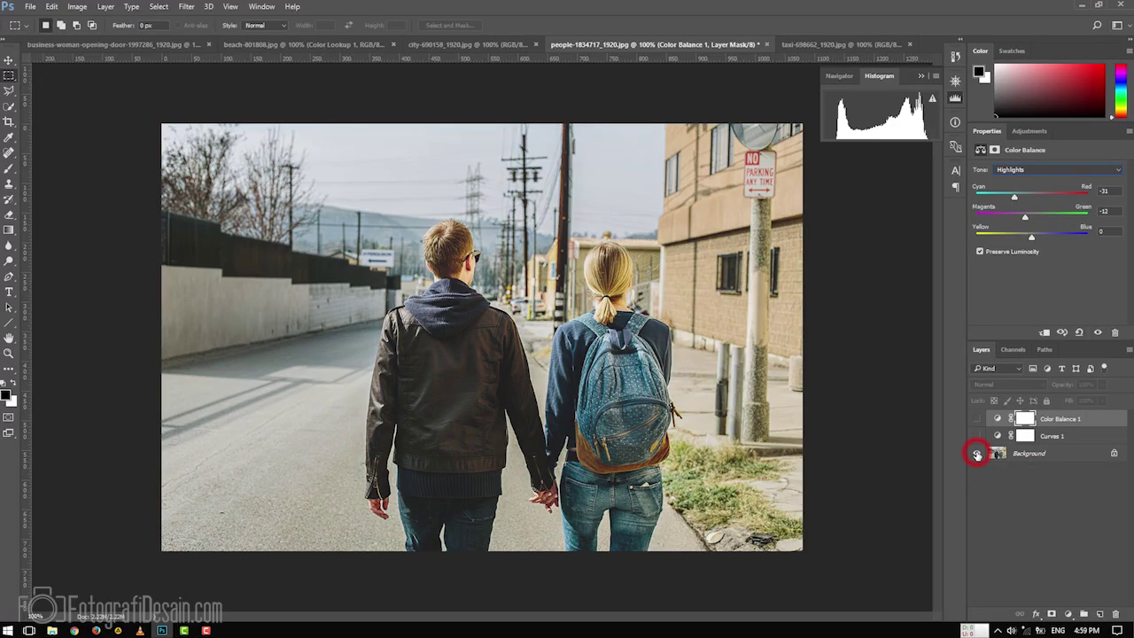
left_click(976, 455, "alt")
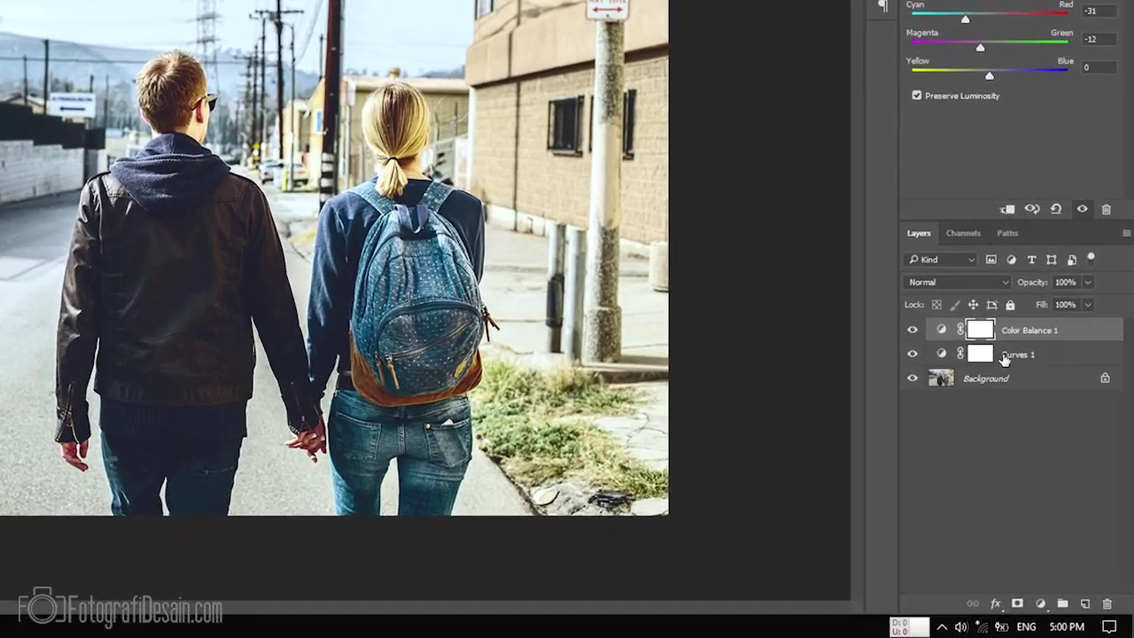
Step: Group the Color Balance 1 and Curves 1 adjustment layers together
left_click(1045, 435)
left_click(987, 260)
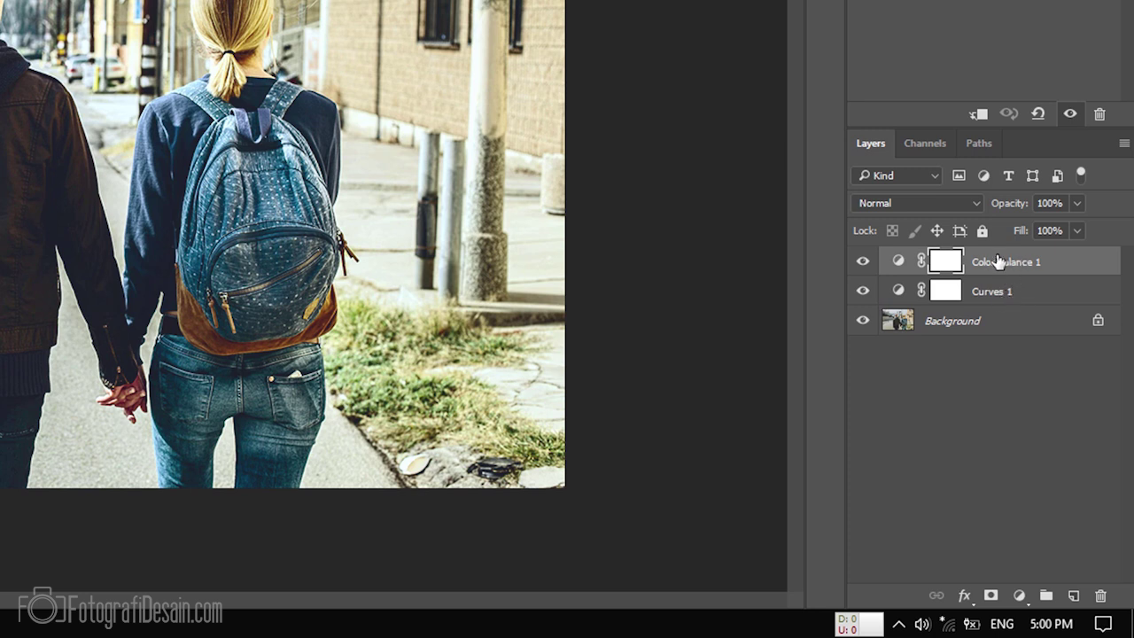
left_click(1022, 296, "shift")
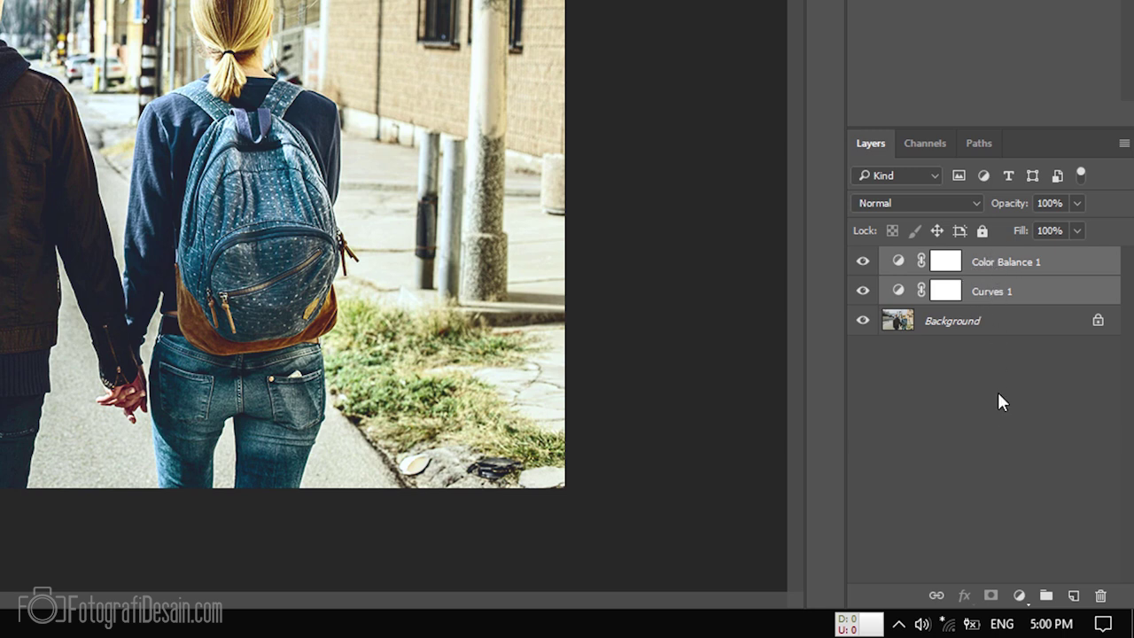
key("ctrl+g")
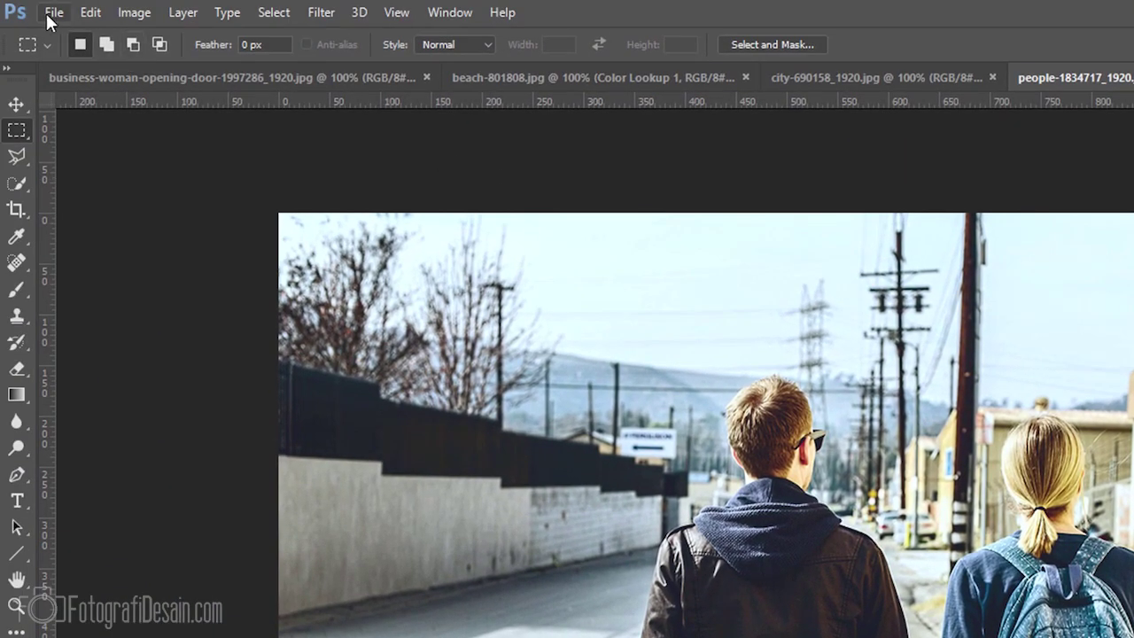
Step: Set up a Color Lookup Tables export with the description "Contoh LUT 1" and Medium quality, and proceed to saving
left_click(53, 13)
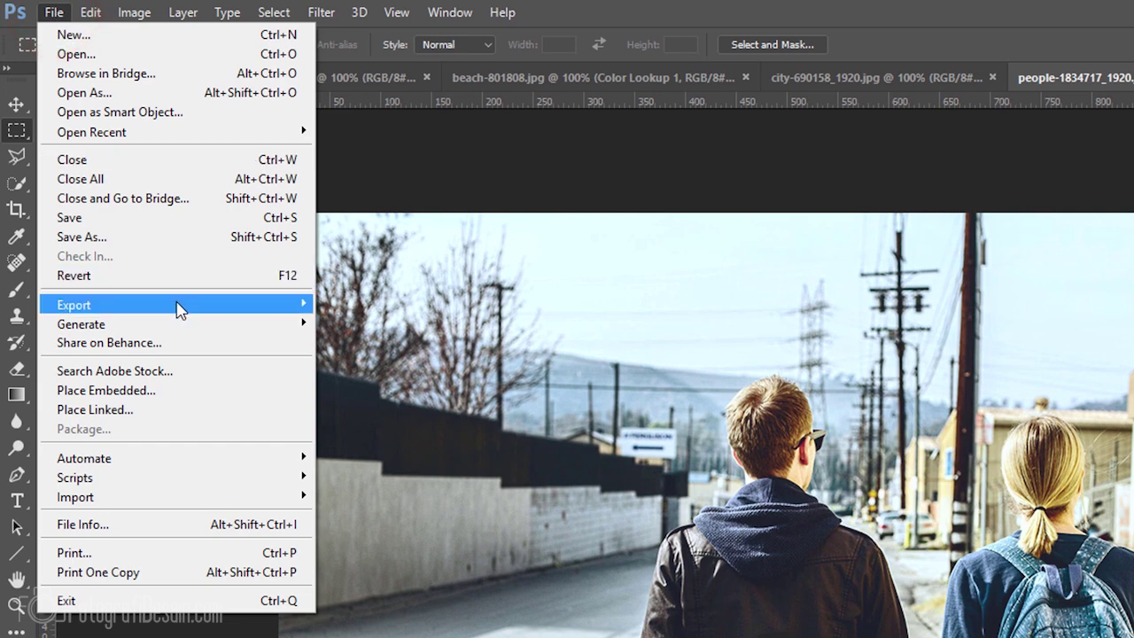
mouse_move(258, 310)
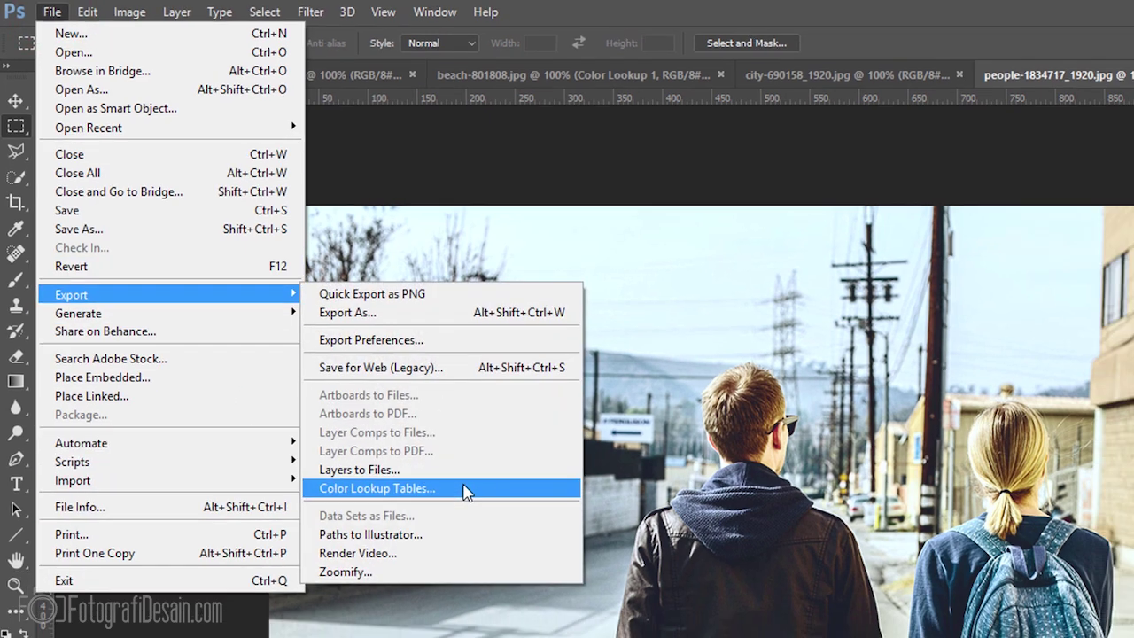
left_click(480, 511)
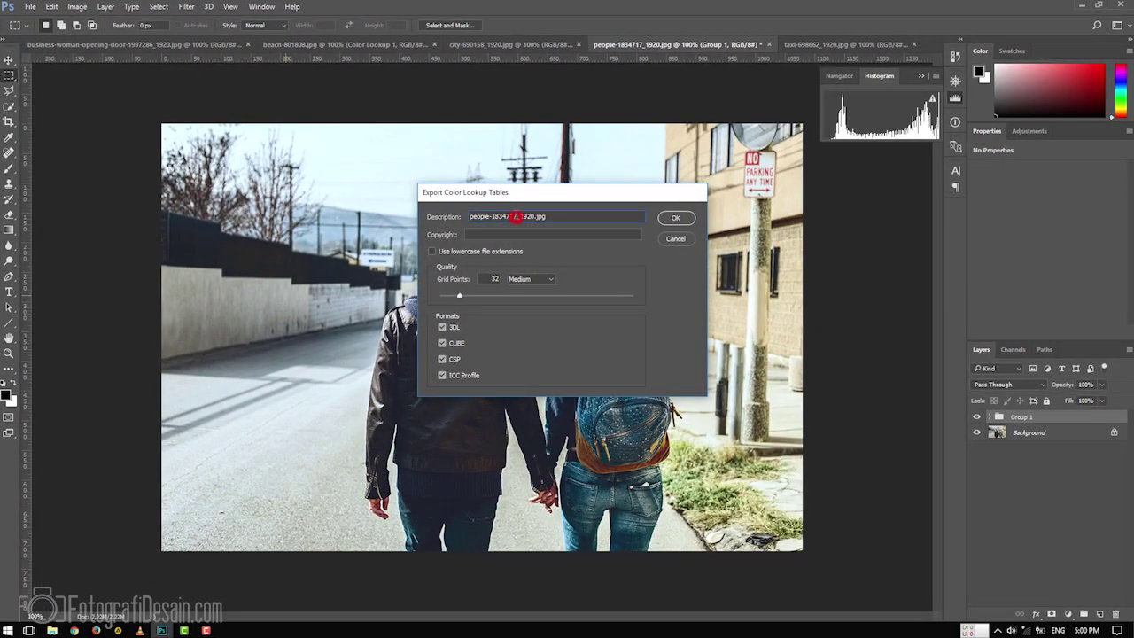
left_click(565, 215)
double_click(564, 215)
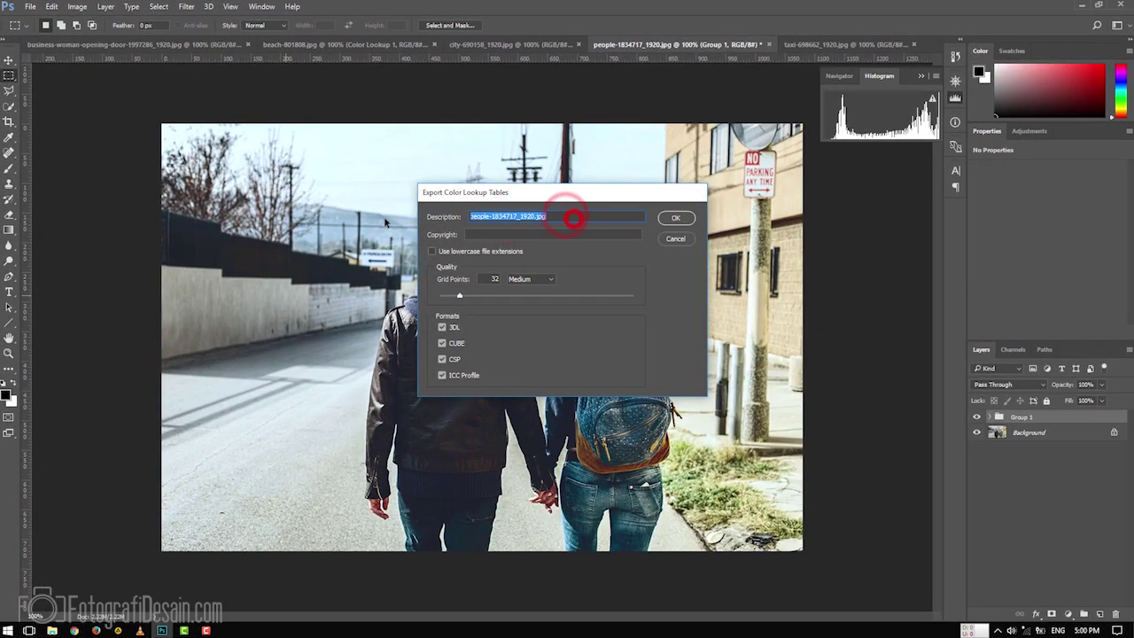
type("Contoh LUT 1")
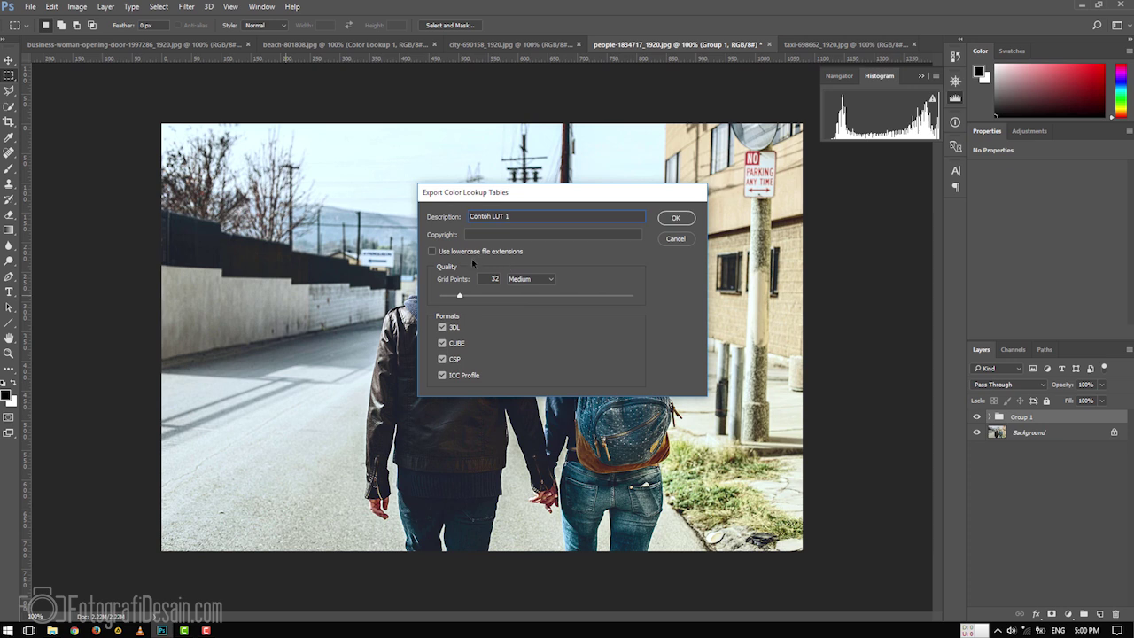
left_click(552, 280)
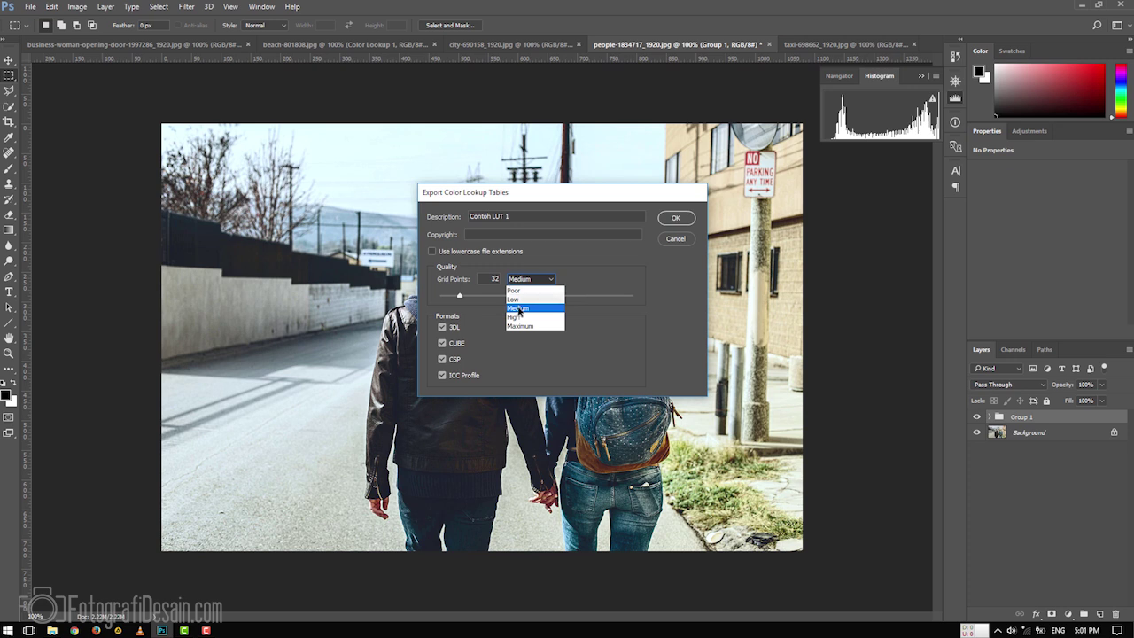
left_click(592, 344)
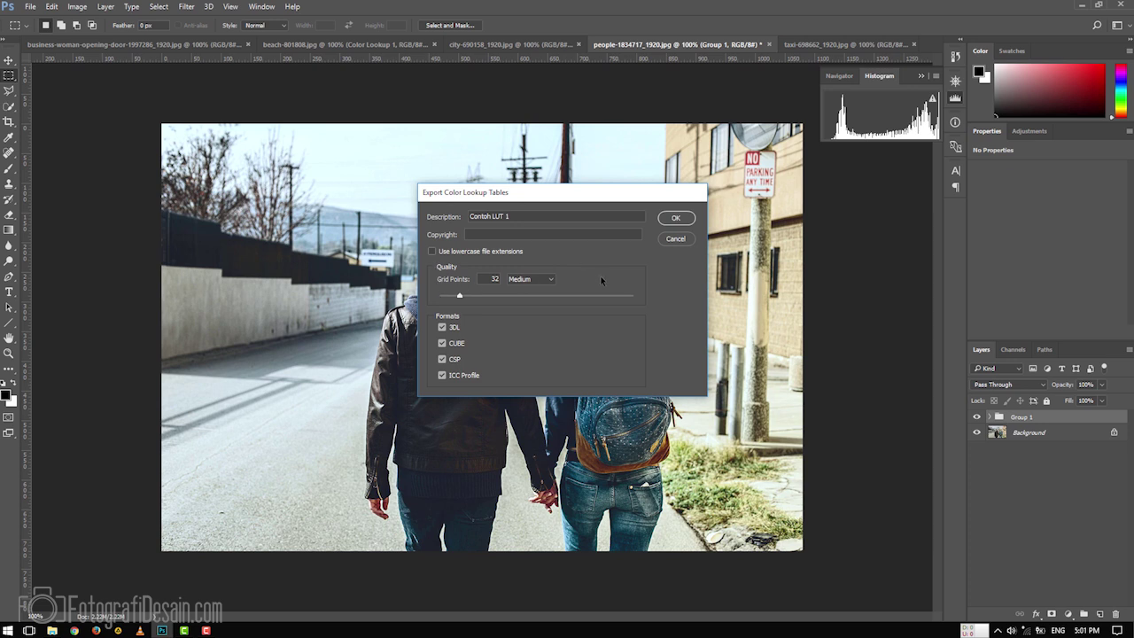
left_click(677, 218)
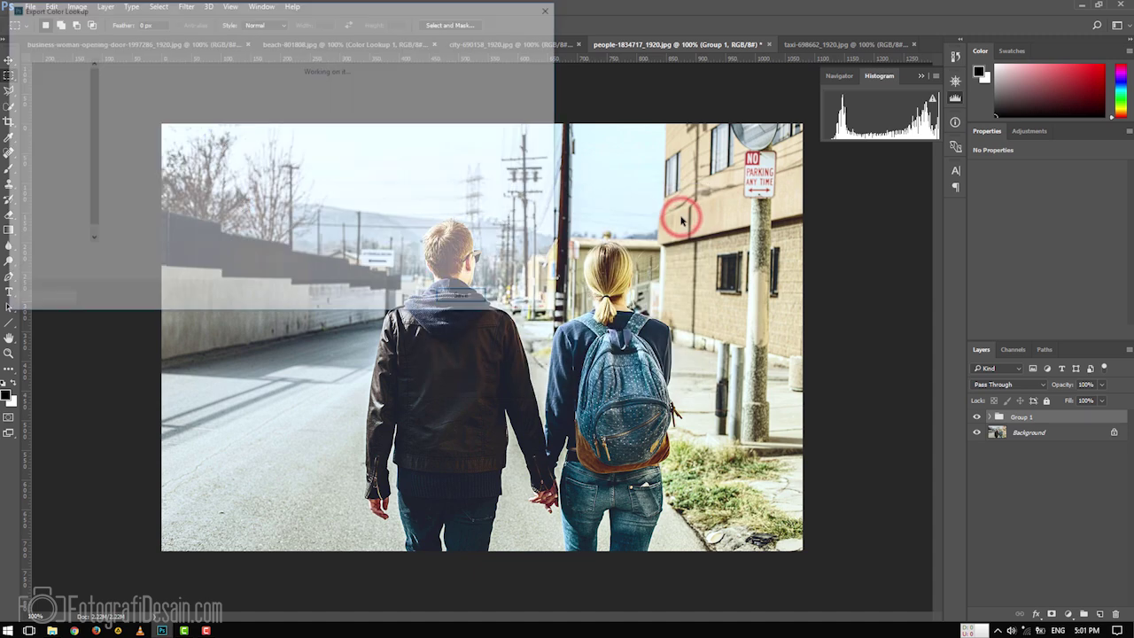
Step: Save the exported color lookup files under the name "contoh" in the LUT folder inside "LUT in PS"
left_click(285, 26)
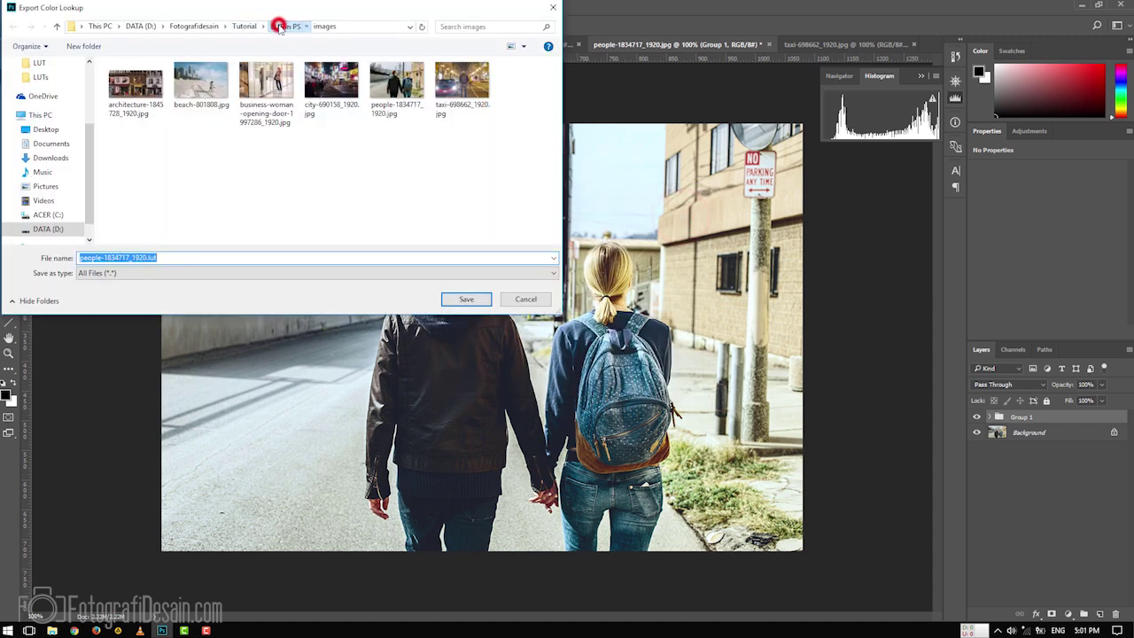
left_click(137, 94)
double_click(137, 95)
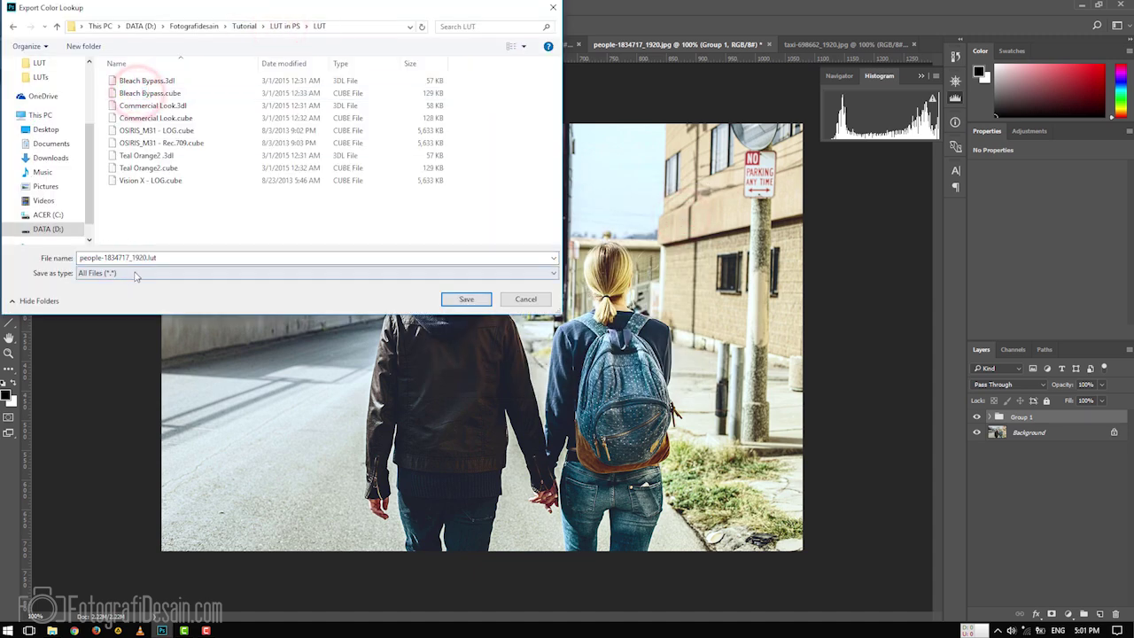
left_click(157, 257)
type("contoh")
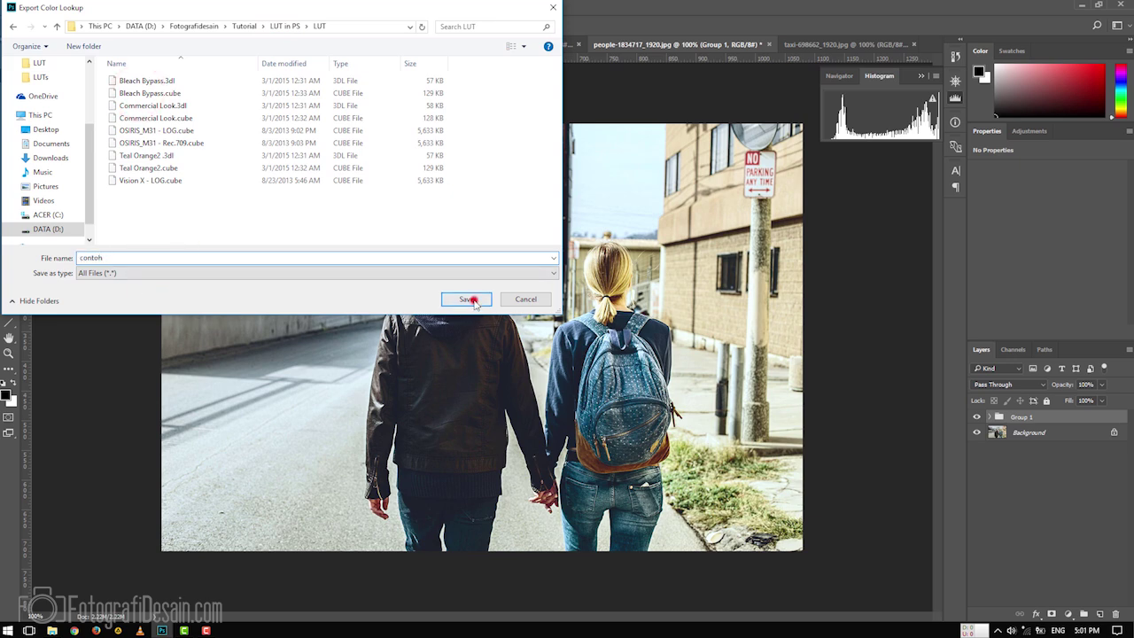
left_click(467, 298)
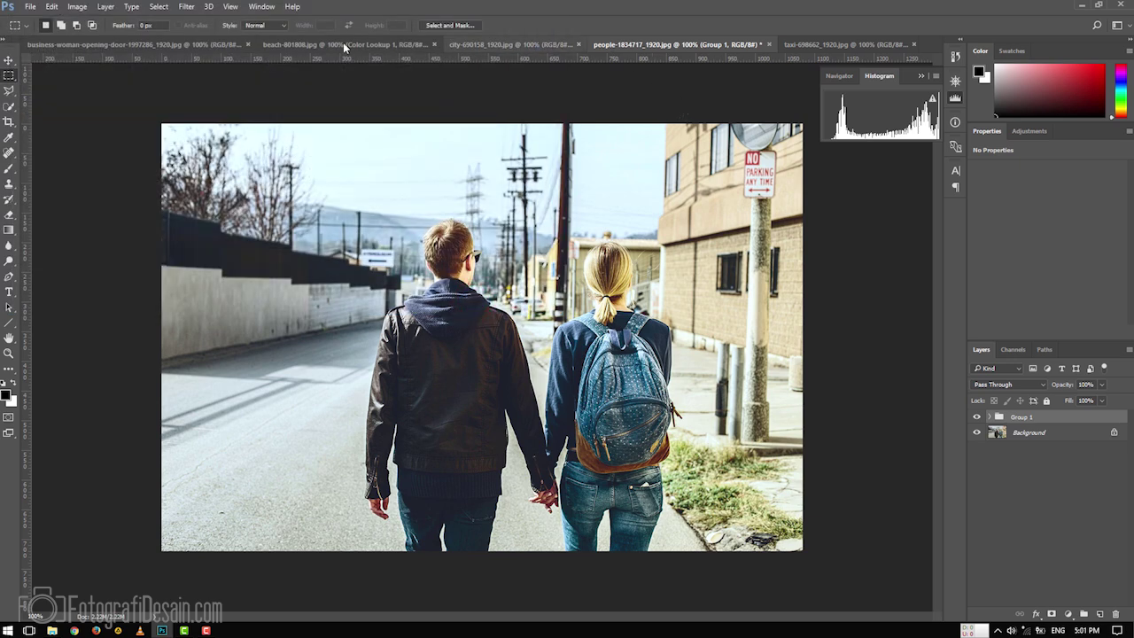
Step: Delete the existing Color Lookup 1 adjustment layer from the beach-801808.jpg photo
left_click(346, 44)
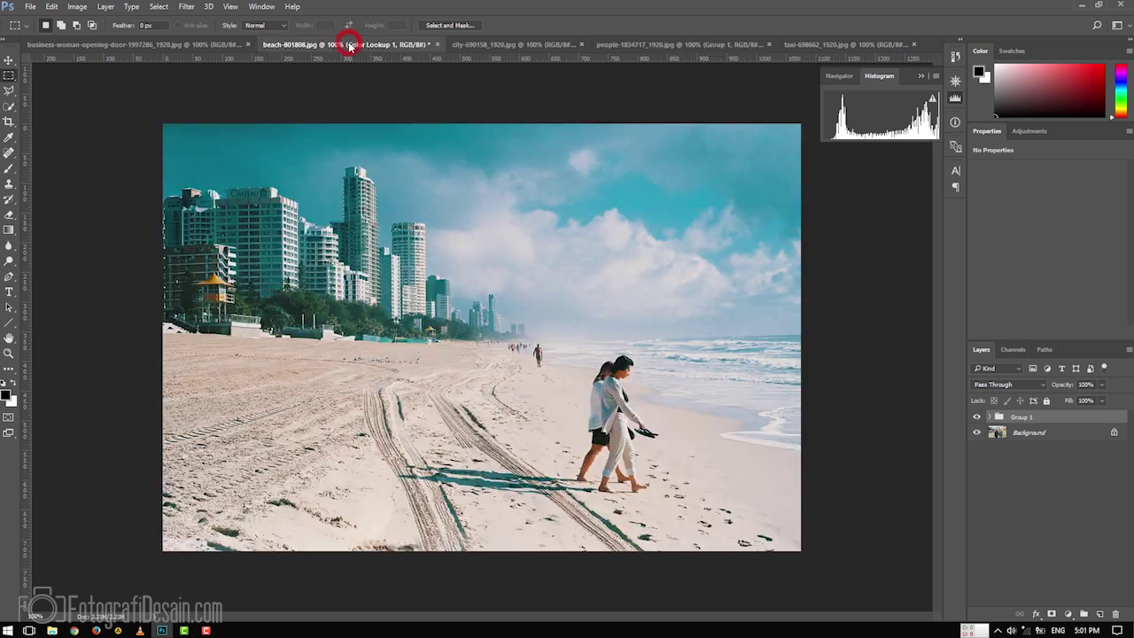
left_click_drag(998, 419, 1116, 613)
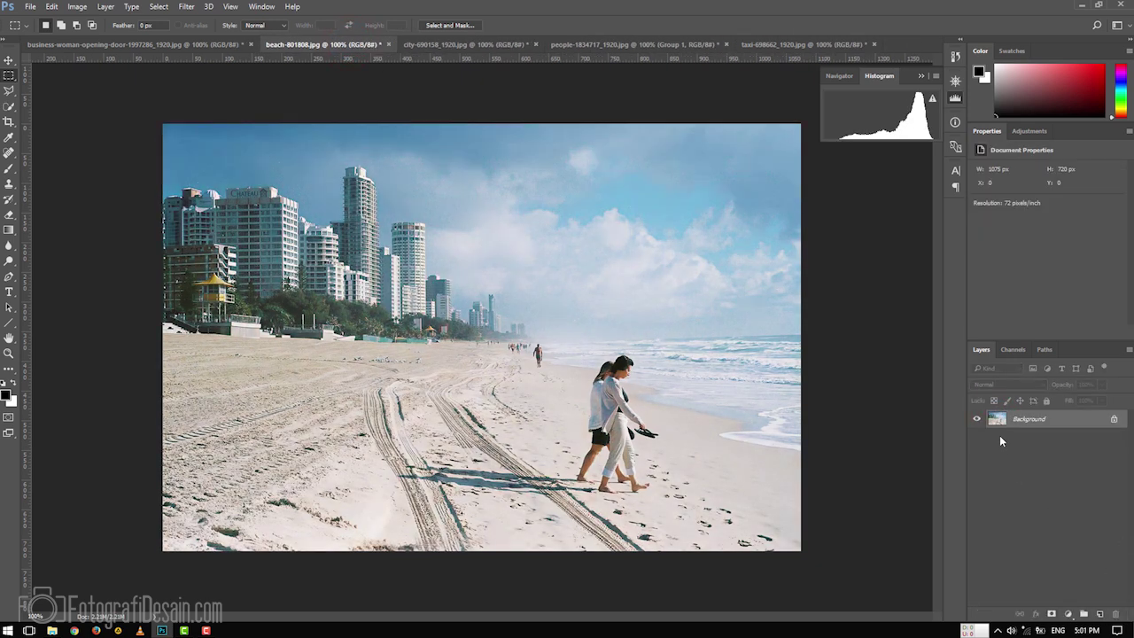
left_click(1045, 463)
Step: Add a new Color Lookup adjustment layer to the beach photo and load contoh.CUBE as its 3D LUT file
left_click(1068, 615)
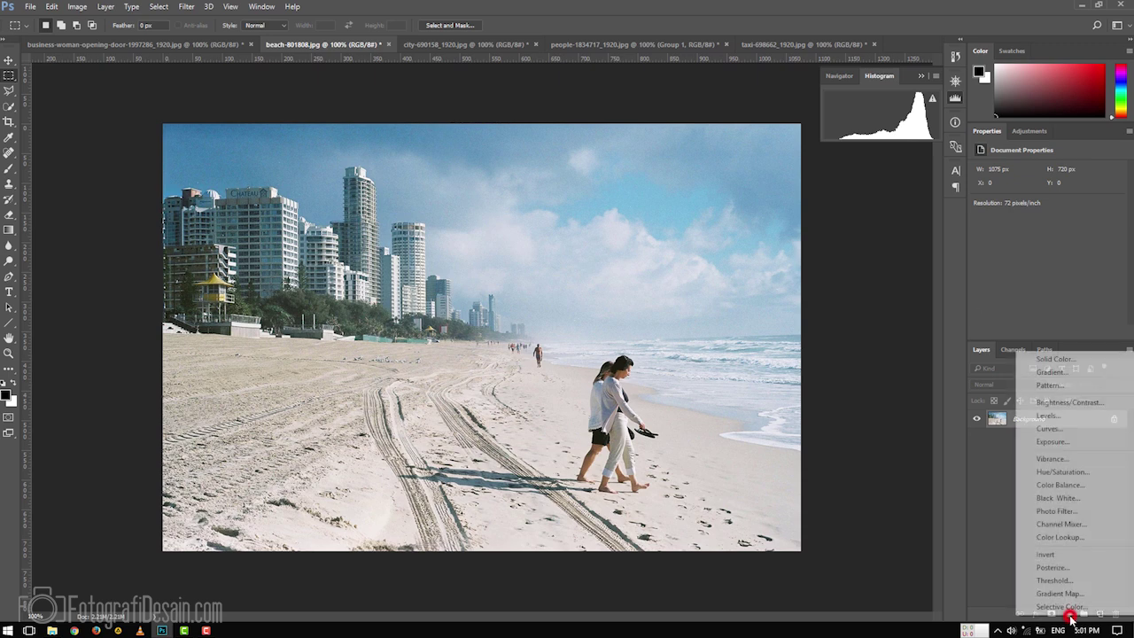
left_click(1088, 538)
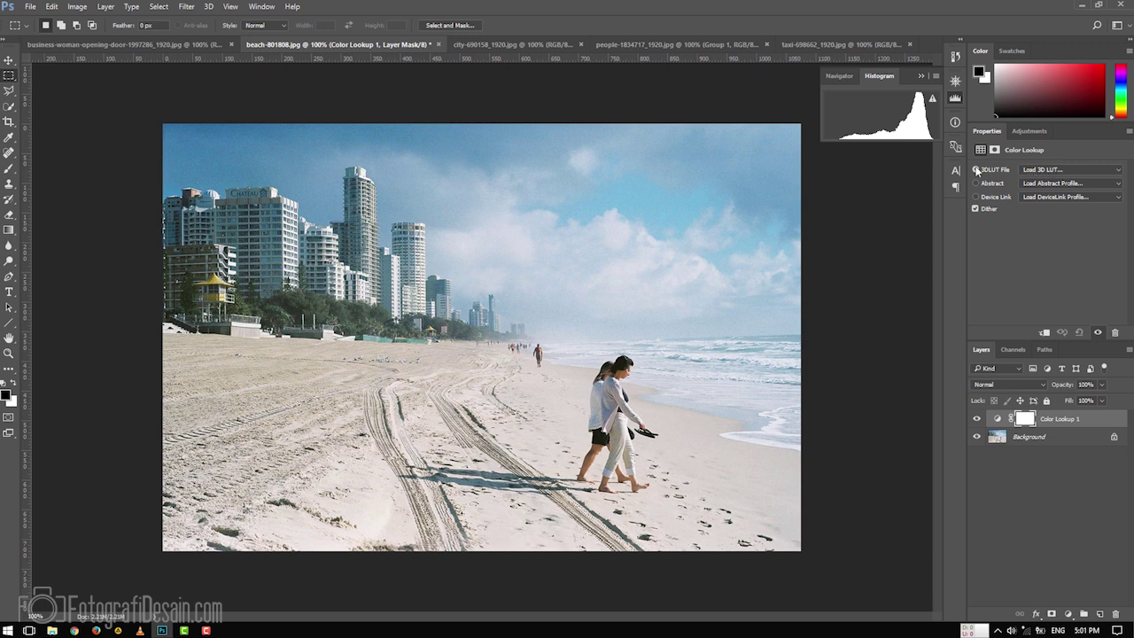
left_click(1052, 171)
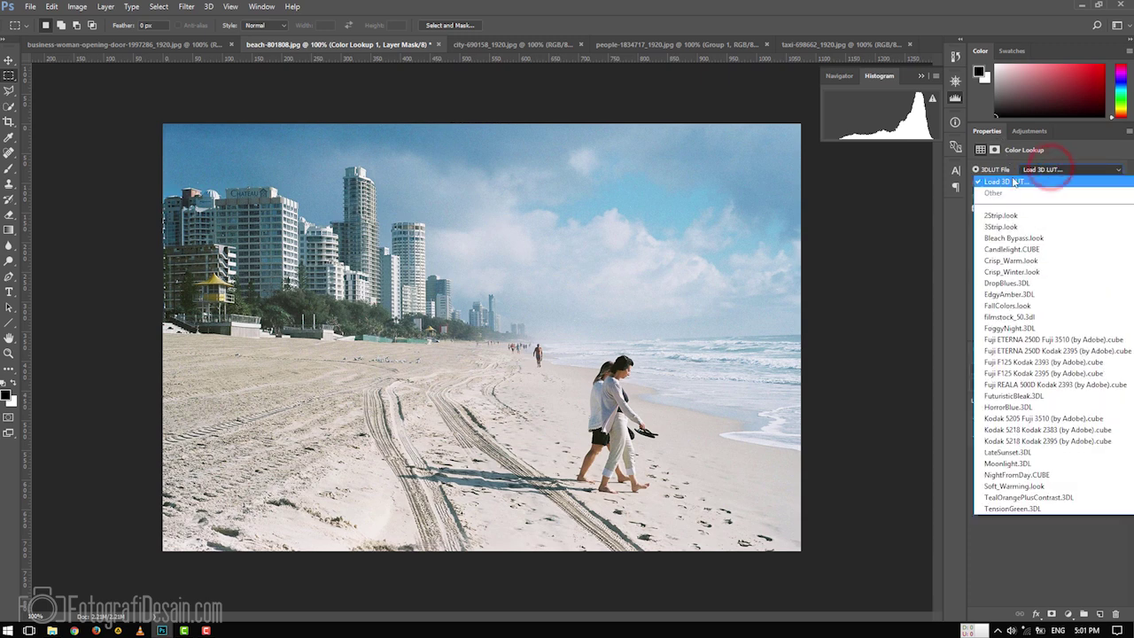
left_click(1014, 182)
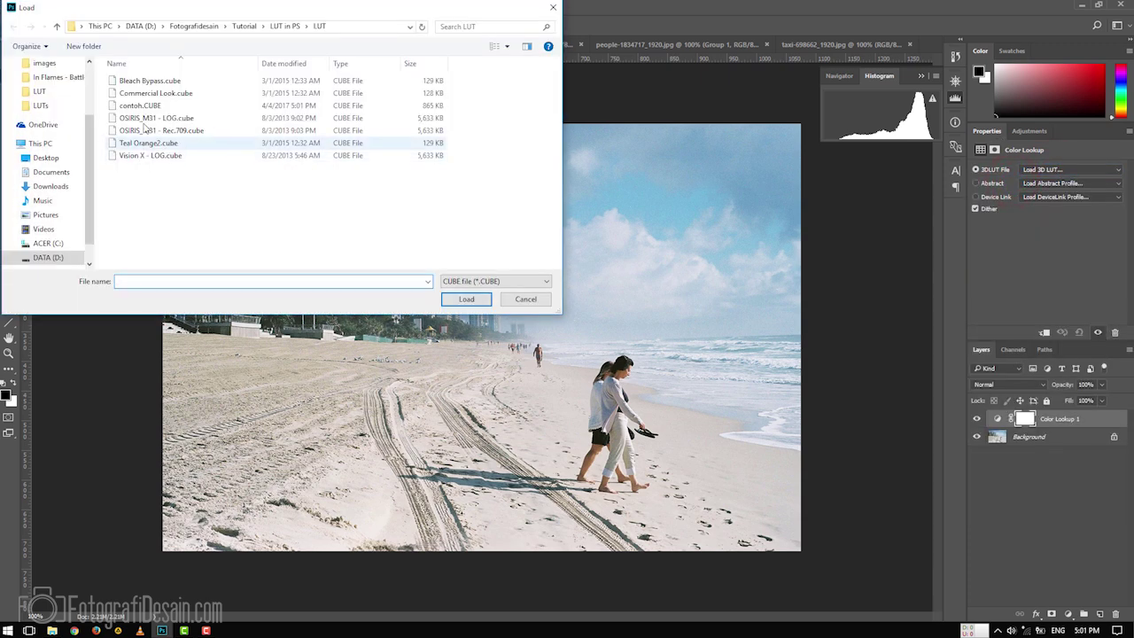
left_click(154, 106)
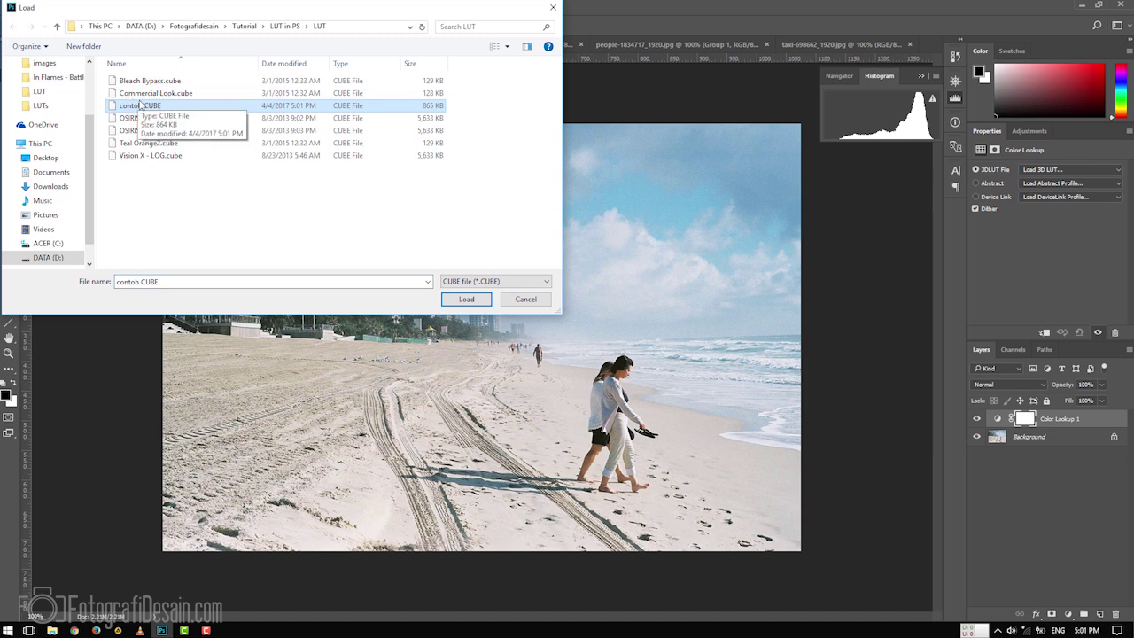
left_click(462, 301)
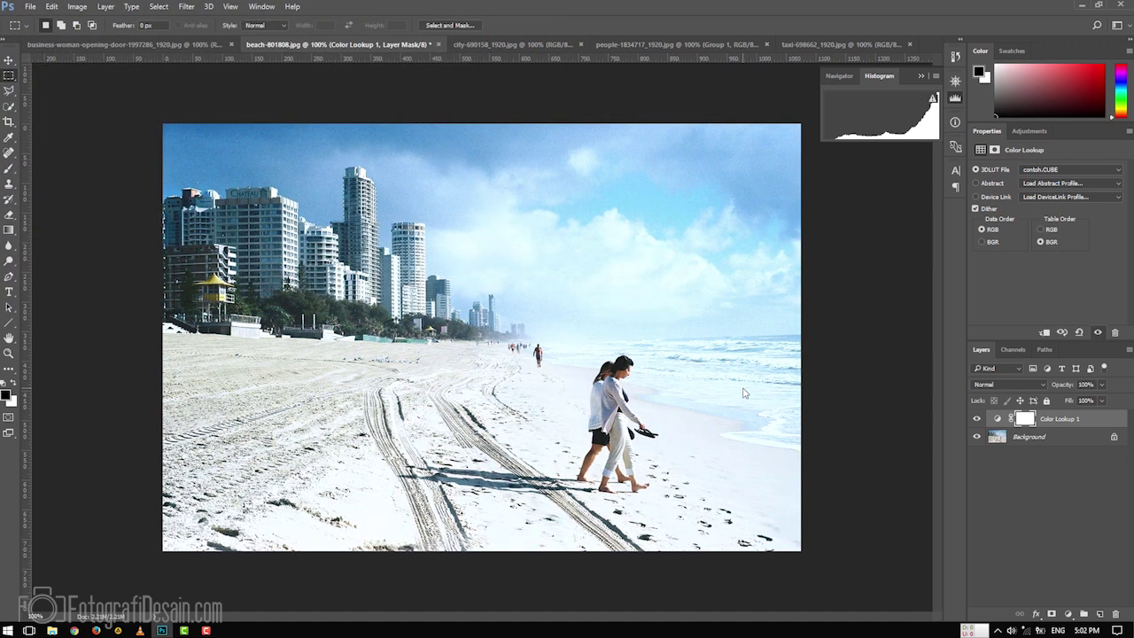
Step: Compare the color grading of the beach photo with that of the original graded photo, people-1834717_1920.jpg
left_click(627, 44)
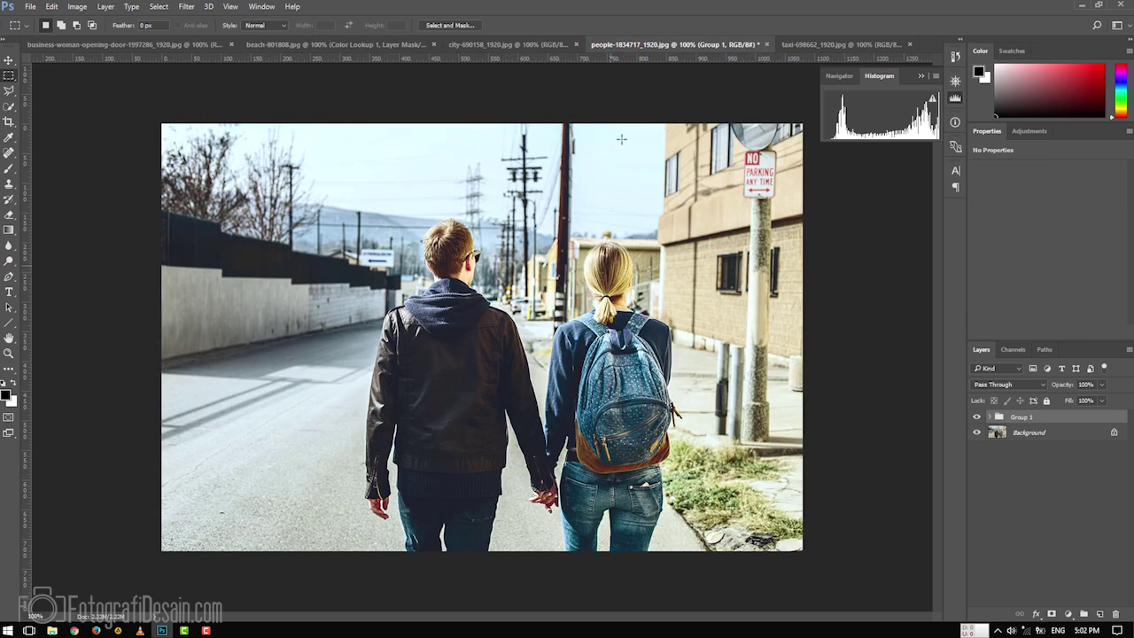
left_click(334, 45)
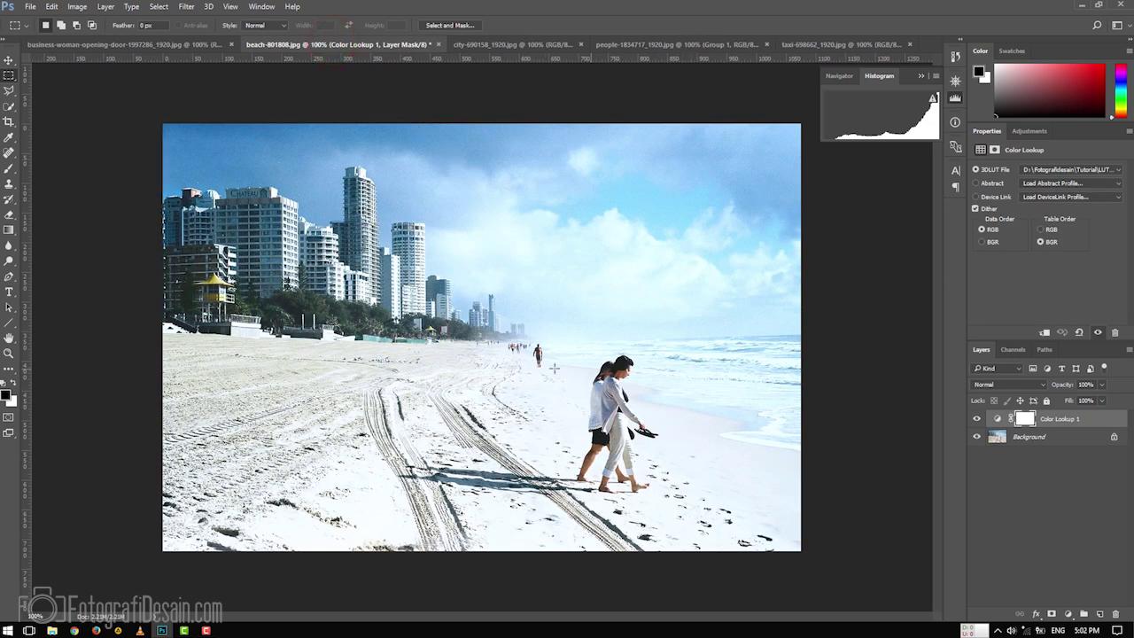
left_click(626, 44)
left_click(361, 42)
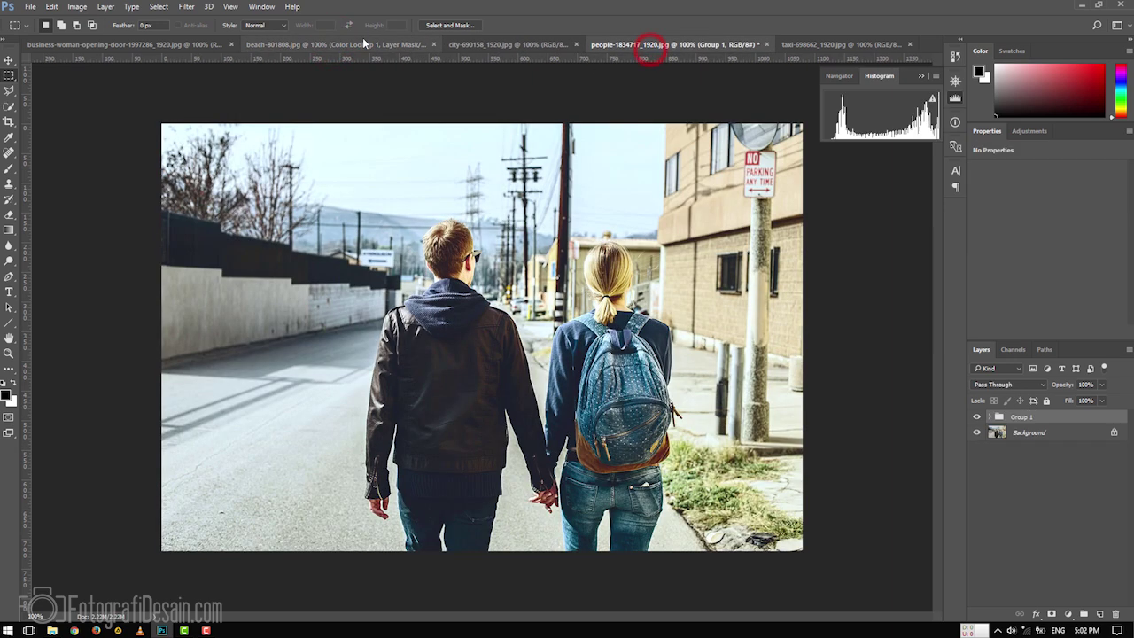